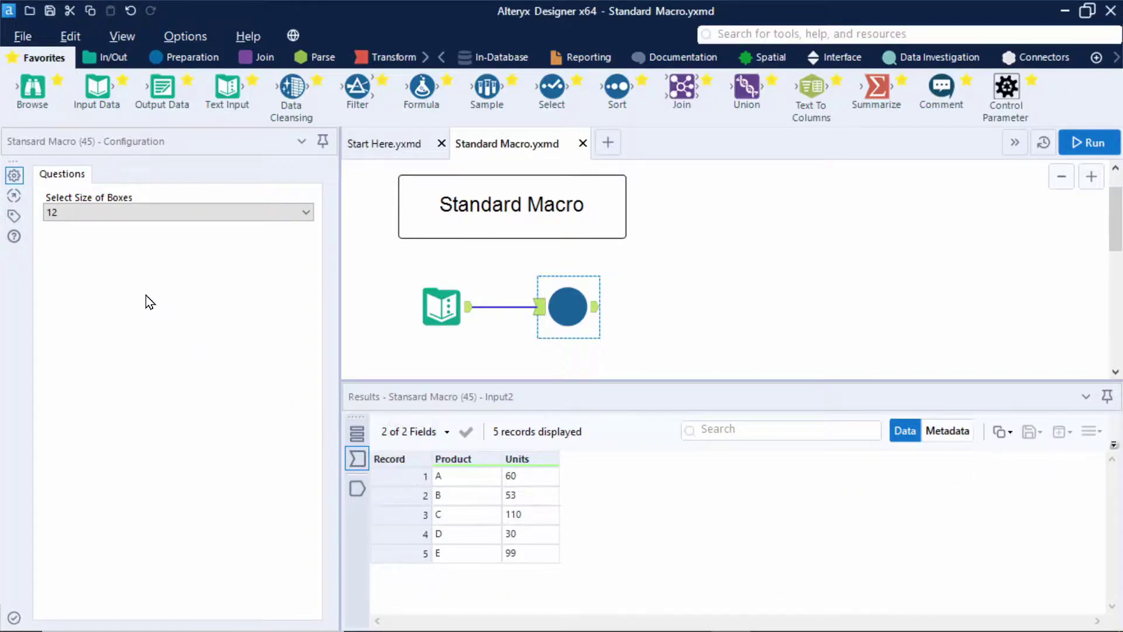
Step: Run the Standard Macro workflow with the box size set to 12 and view the macro's output data
{"action": "left_click", "coordinate": [120, 213]}
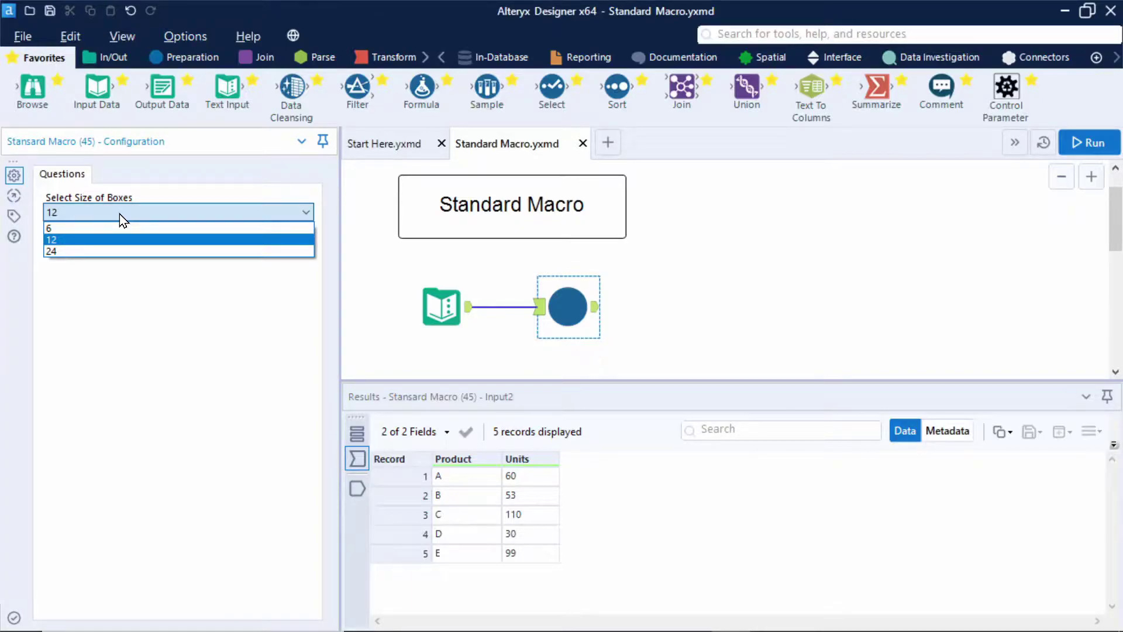
{"action": "left_click", "coordinate": [103, 240]}
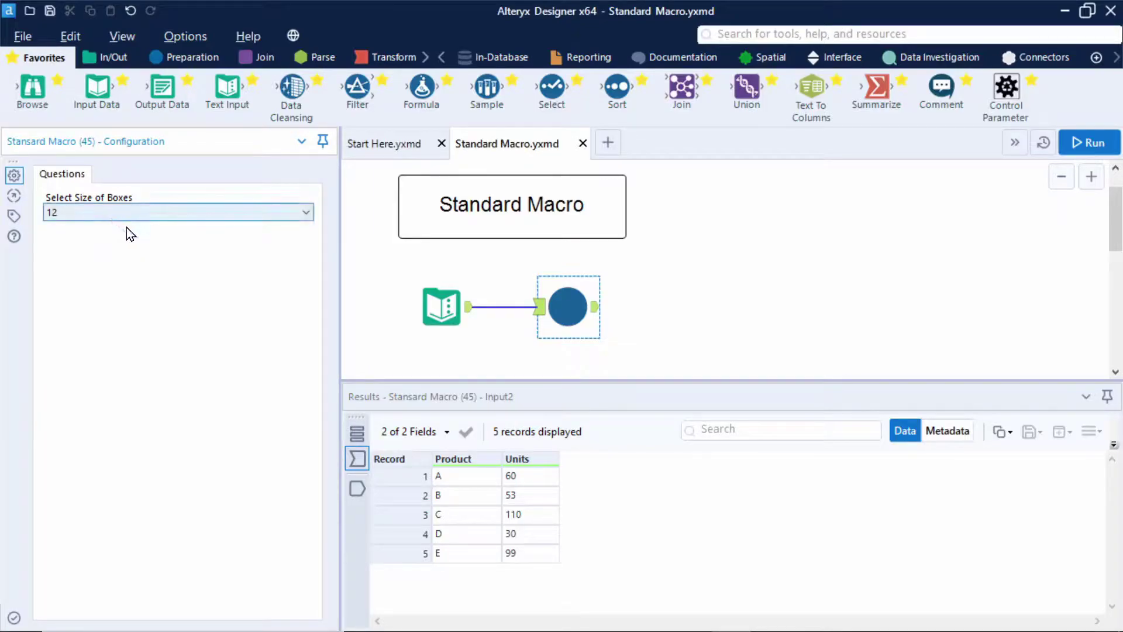
{"action": "left_click", "coordinate": [1077, 143]}
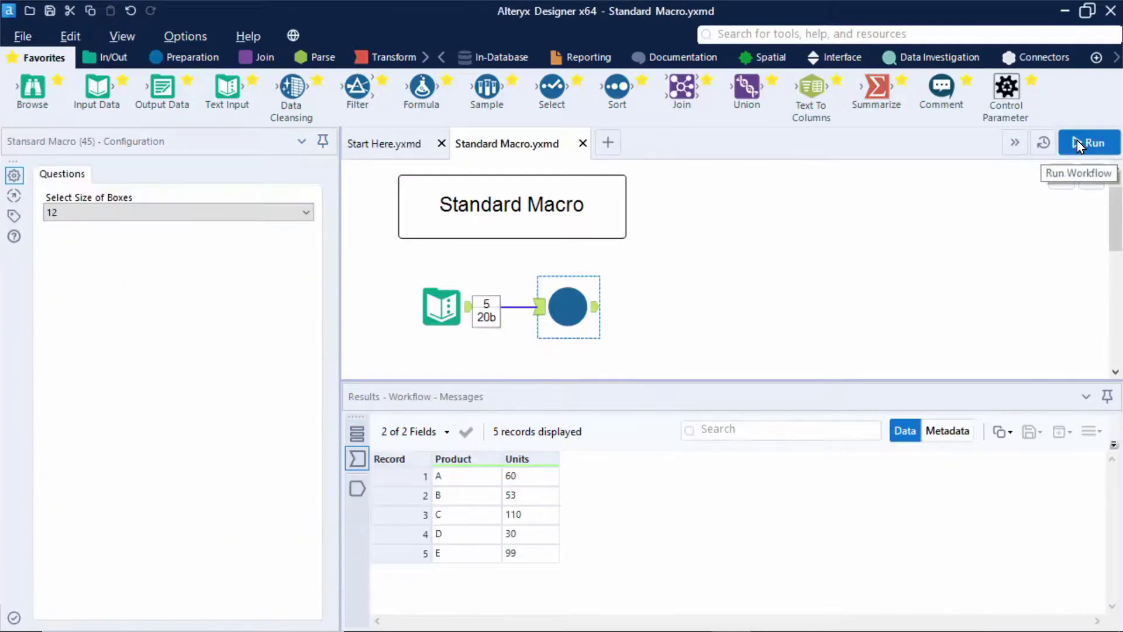
{"action": "left_click", "coordinate": [597, 308]}
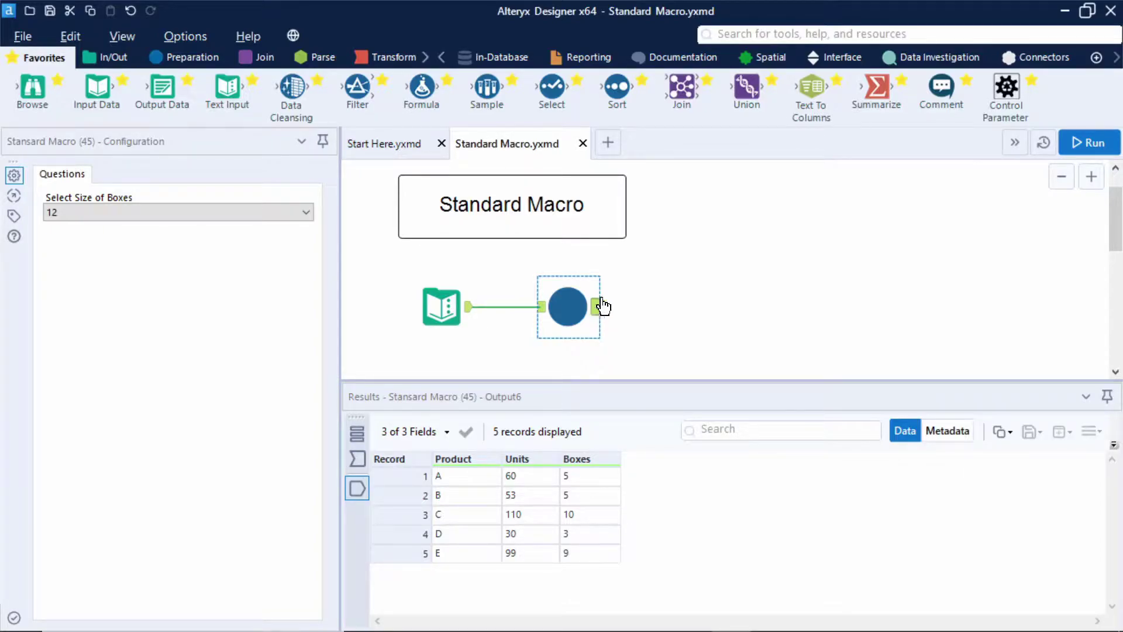
Step: Create a new workflow and set its type to Macro with the Standard Macro option
{"action": "left_click", "coordinate": [607, 144]}
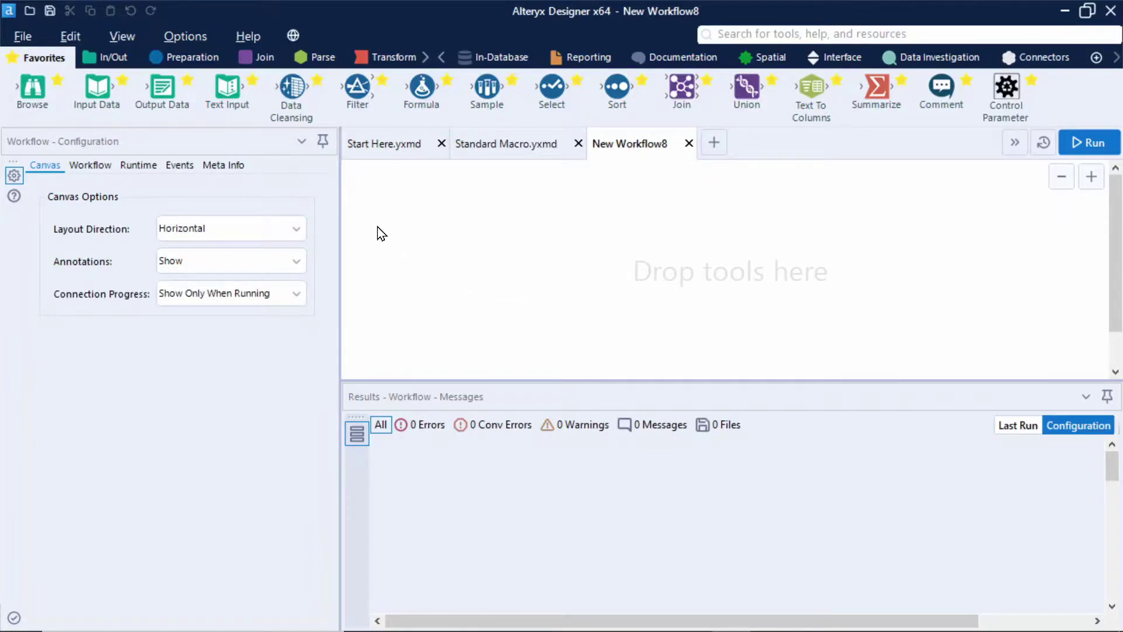
{"action": "left_click", "coordinate": [90, 166]}
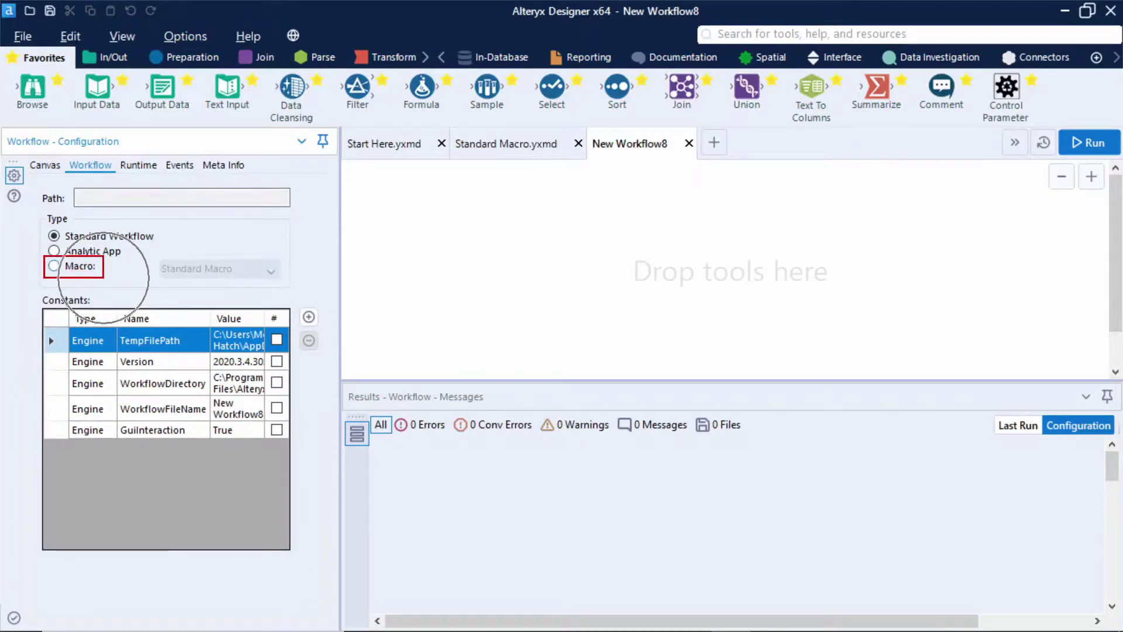
{"action": "left_click", "coordinate": [55, 265]}
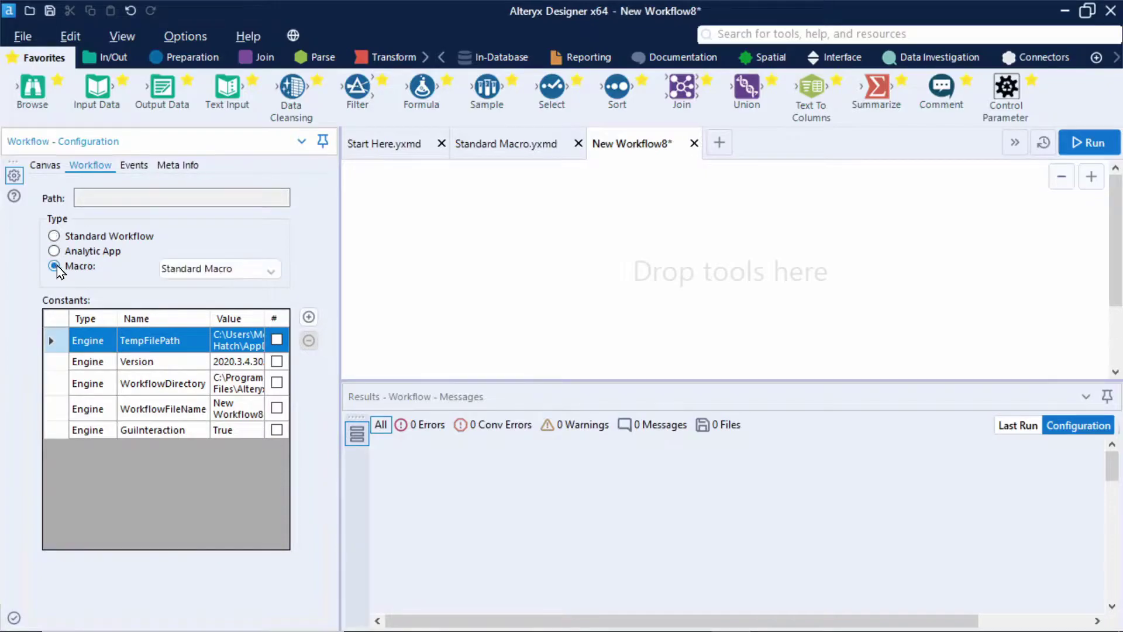
{"action": "left_click", "coordinate": [267, 271]}
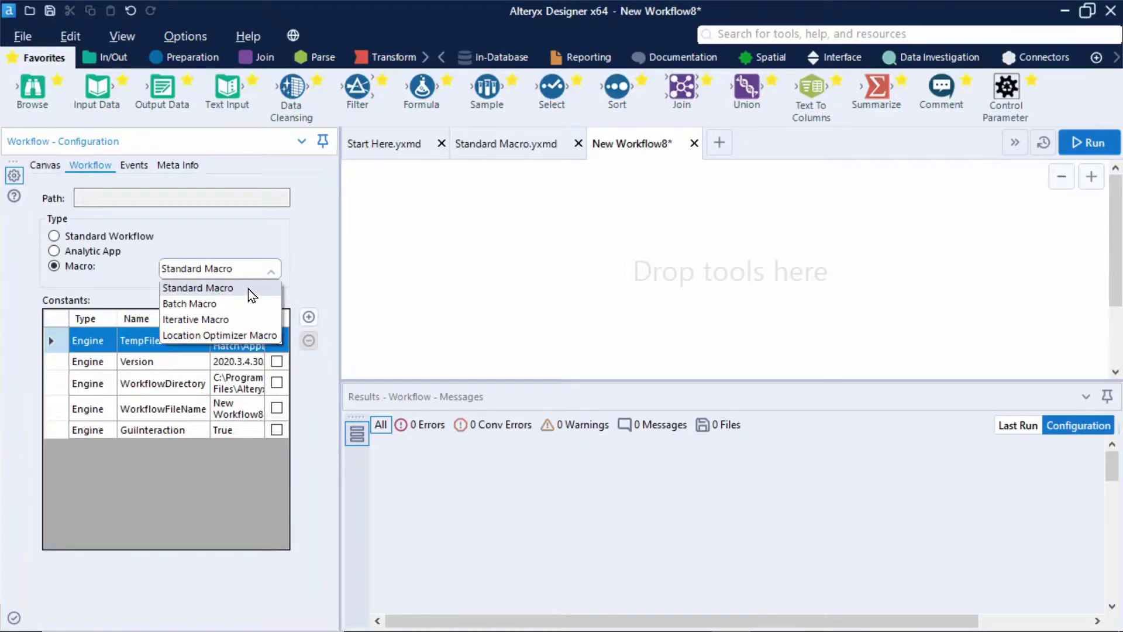
{"action": "left_click", "coordinate": [249, 289]}
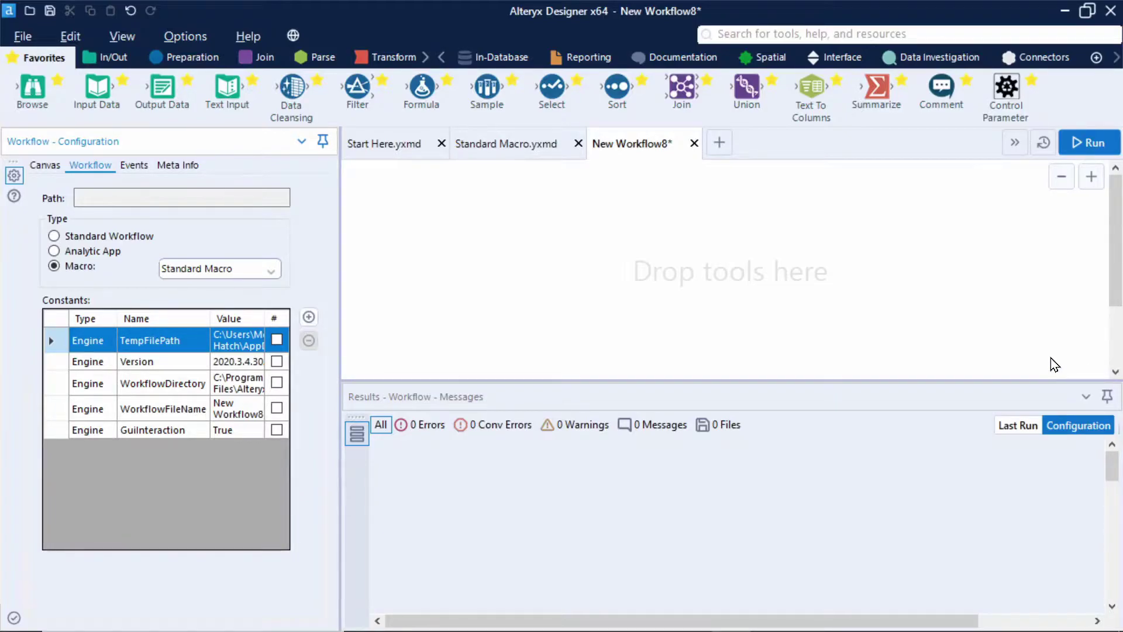
Step: Place a Macro Input tool on the empty canvas
{"action": "left_click", "coordinate": [833, 61]}
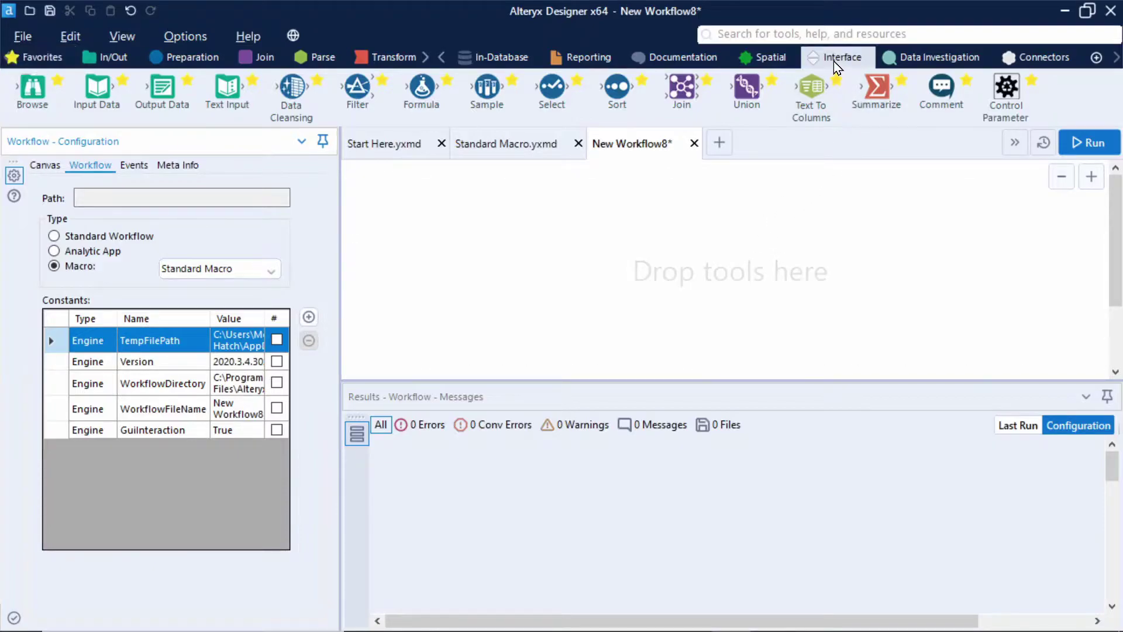
{"action": "left_click_drag", "start_coordinate": [682, 87], "coordinate": [459, 272]}
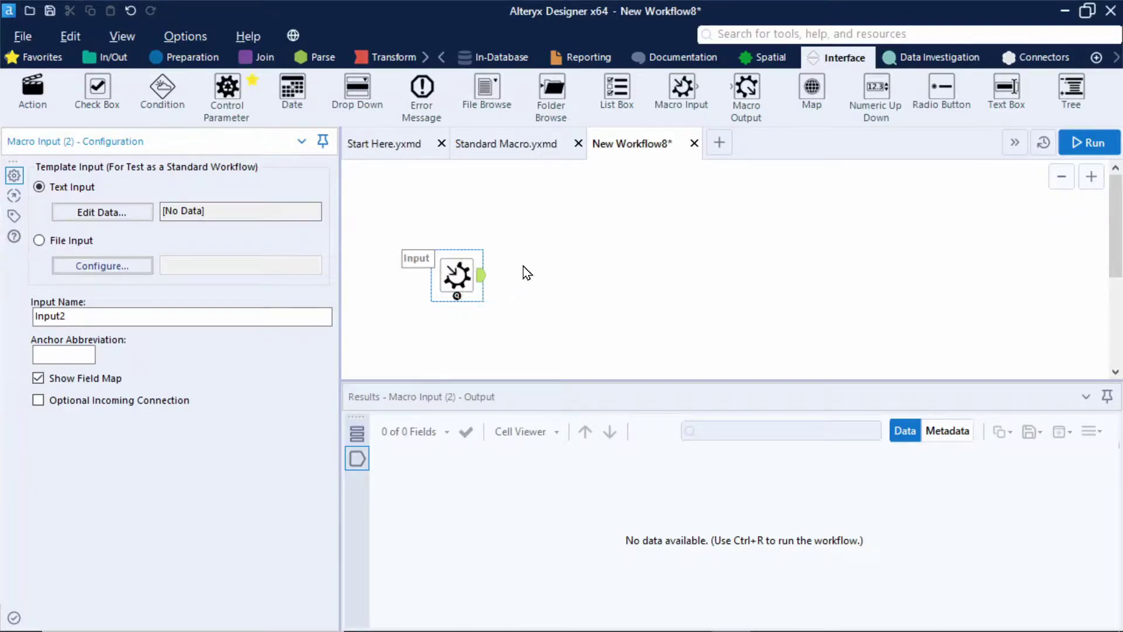
{"action": "scroll", "coordinate": [527, 272], "scroll_direction": "up", "scroll_amount": 1}
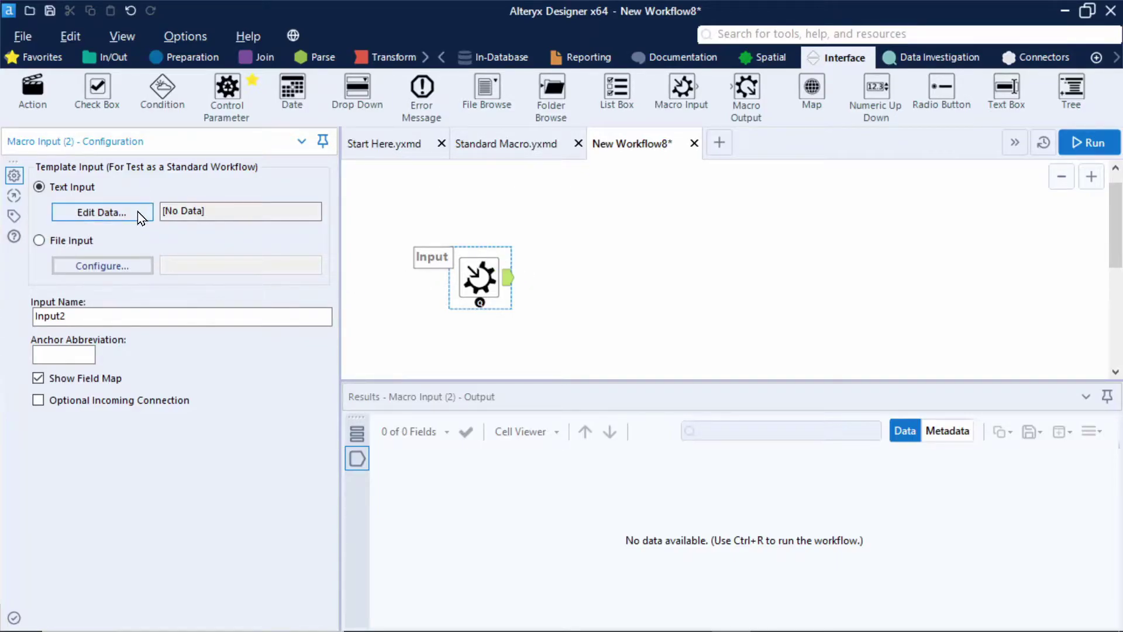
Step: Give the Macro Input text template data with a Units column containing the values 2, 4 and 6
{"action": "left_click", "coordinate": [138, 260]}
{"action": "left_click", "coordinate": [107, 213]}
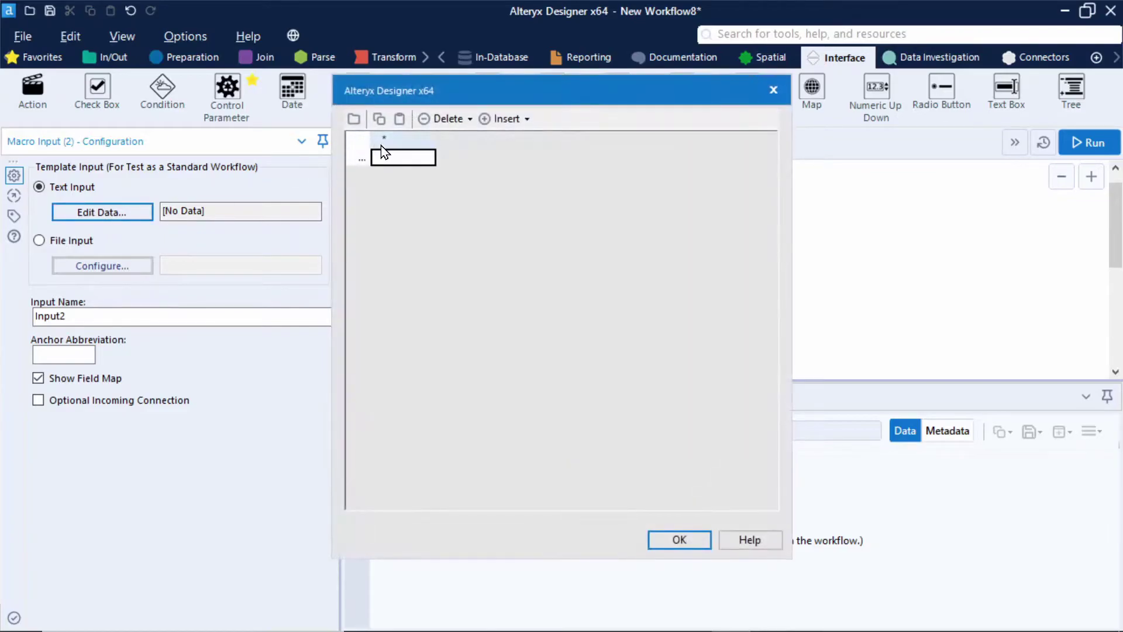
{"action": "left_click", "coordinate": [380, 141]}
{"action": "type", "text": "Uni"}
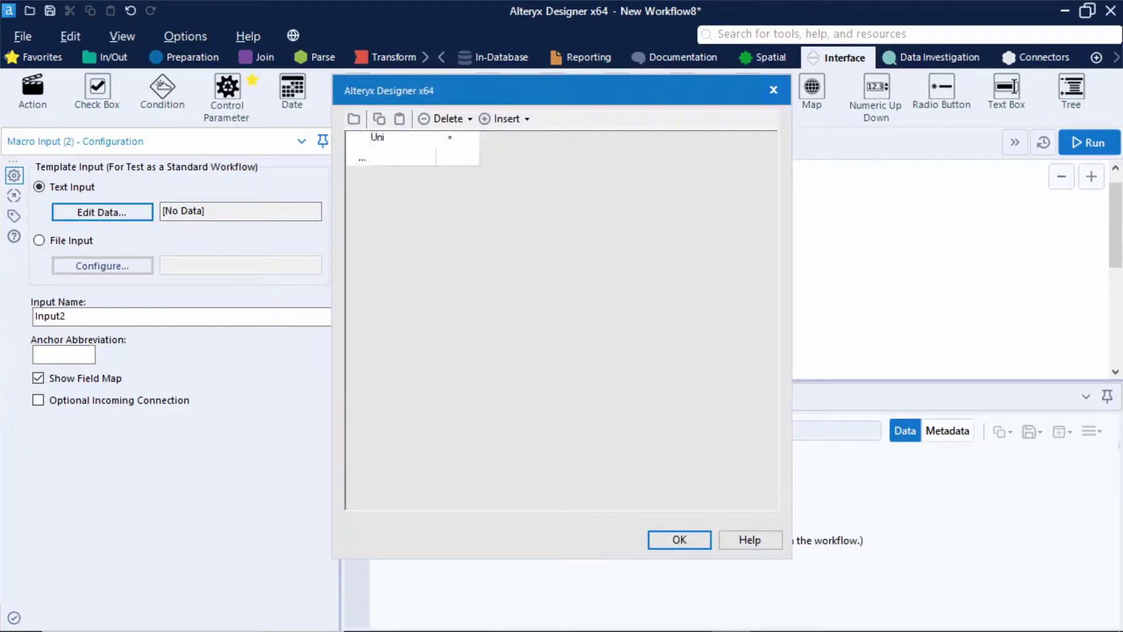
{"action": "type", "text": "ts"}
{"action": "left_click", "coordinate": [395, 164]}
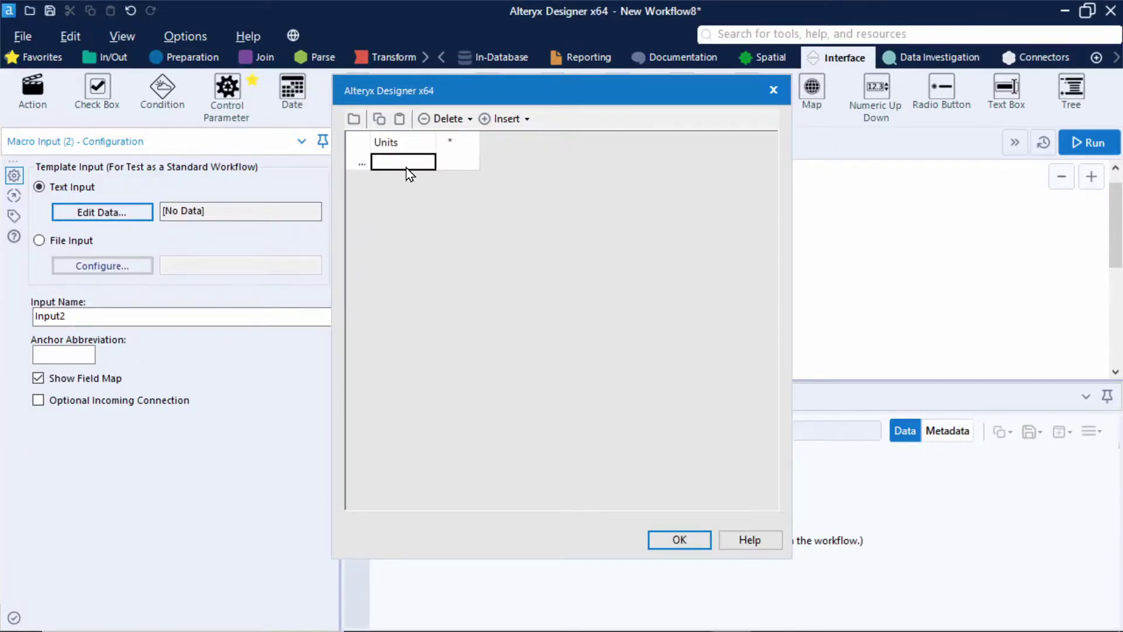
{"action": "type", "text": "2"}
{"action": "left_click", "coordinate": [406, 184]}
{"action": "type", "text": "4"}
{"action": "left_click", "coordinate": [409, 201]}
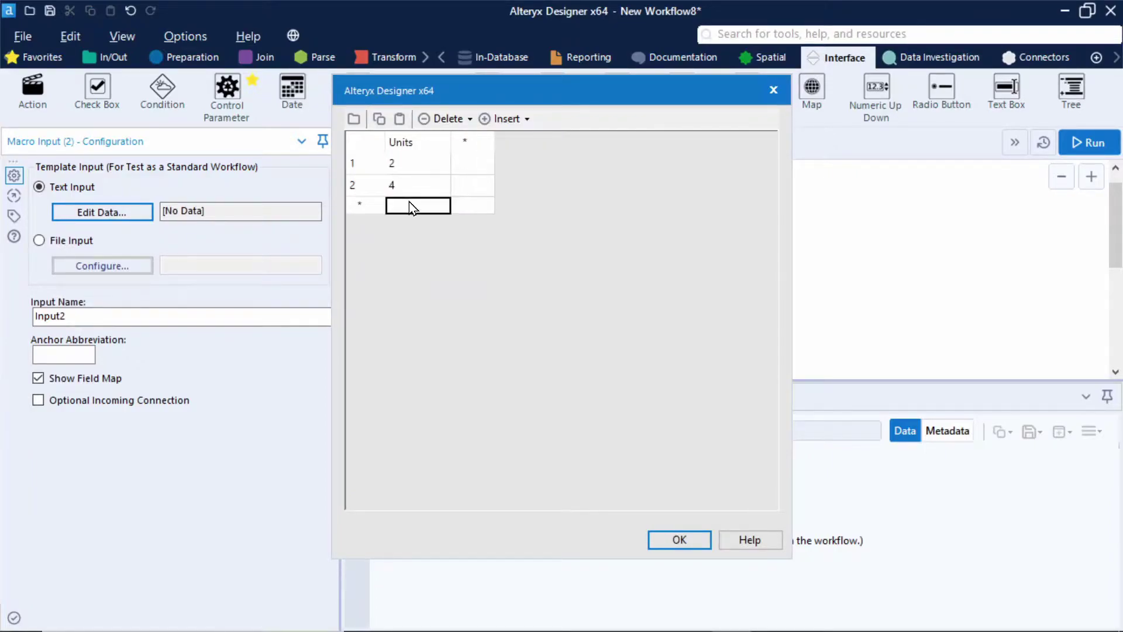
{"action": "type", "text": "6"}
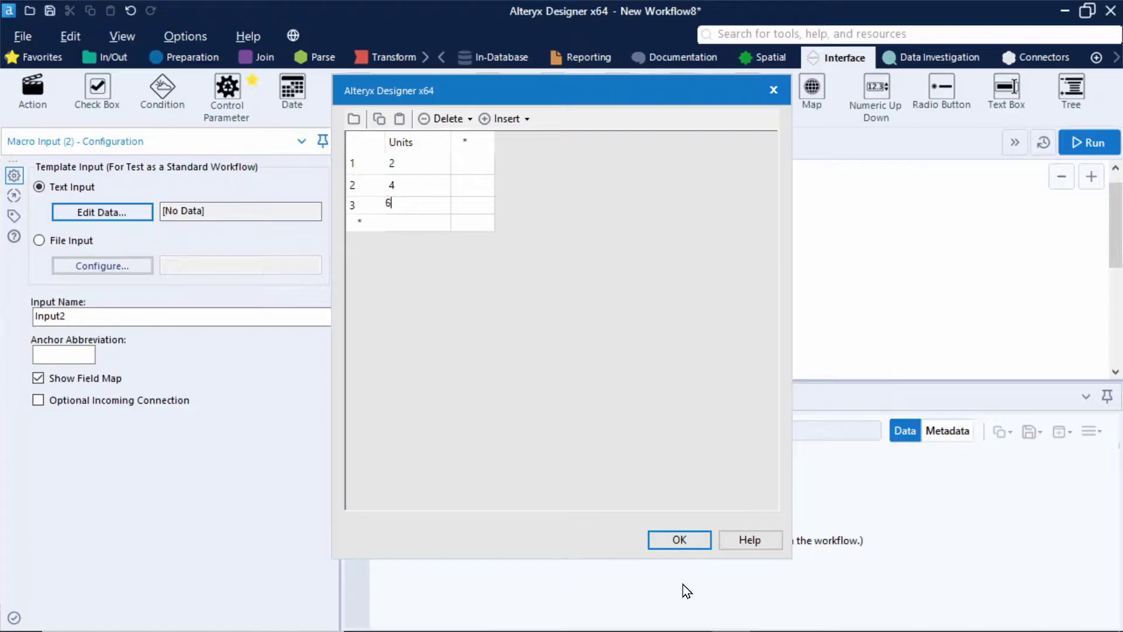
{"action": "left_click", "coordinate": [678, 540]}
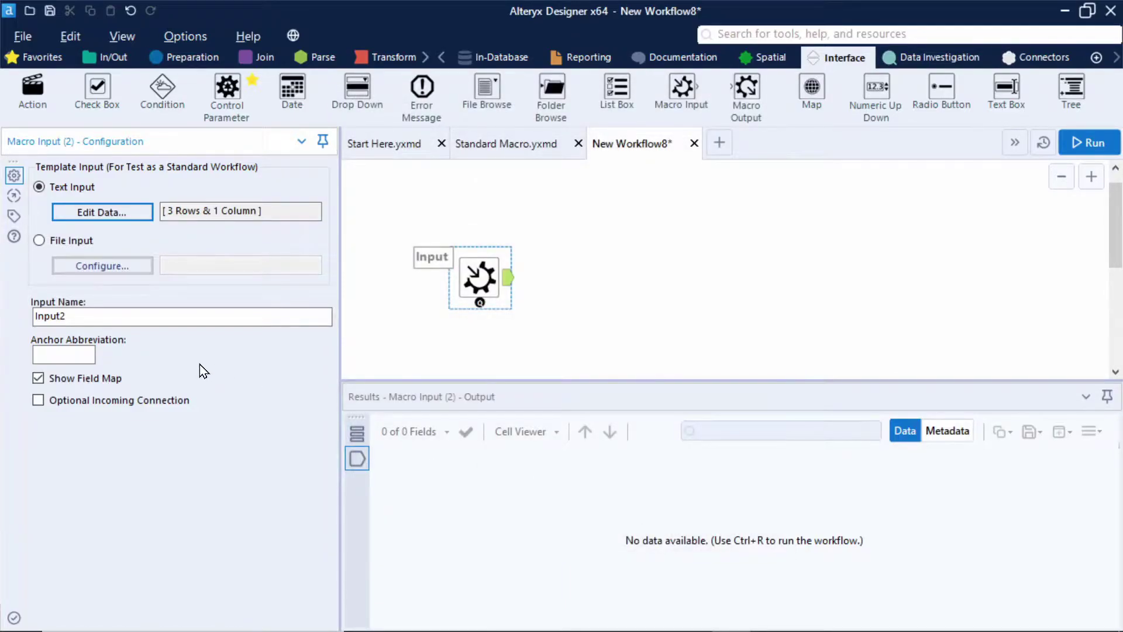
{"action": "mouse_move", "coordinate": [19, 292]}
{"action": "left_mouse_down"}
{"action": "mouse_move", "coordinate": [135, 363]}
{"action": "mouse_move", "coordinate": [346, 364]}
{"action": "left_mouse_up"}
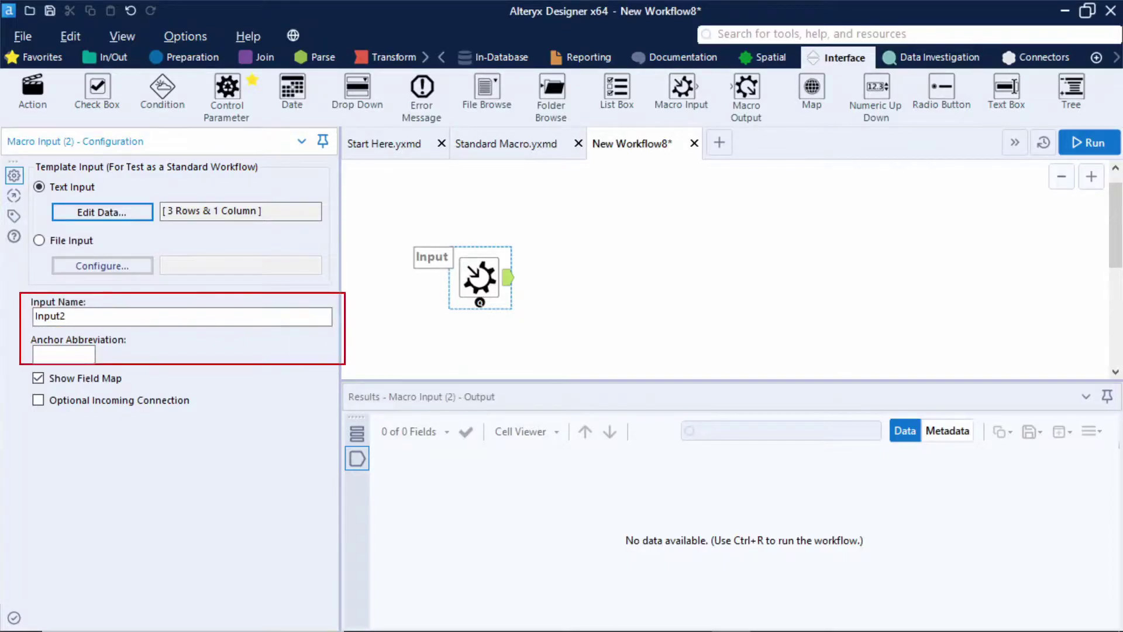
{"action": "key", "text": "Escape"}
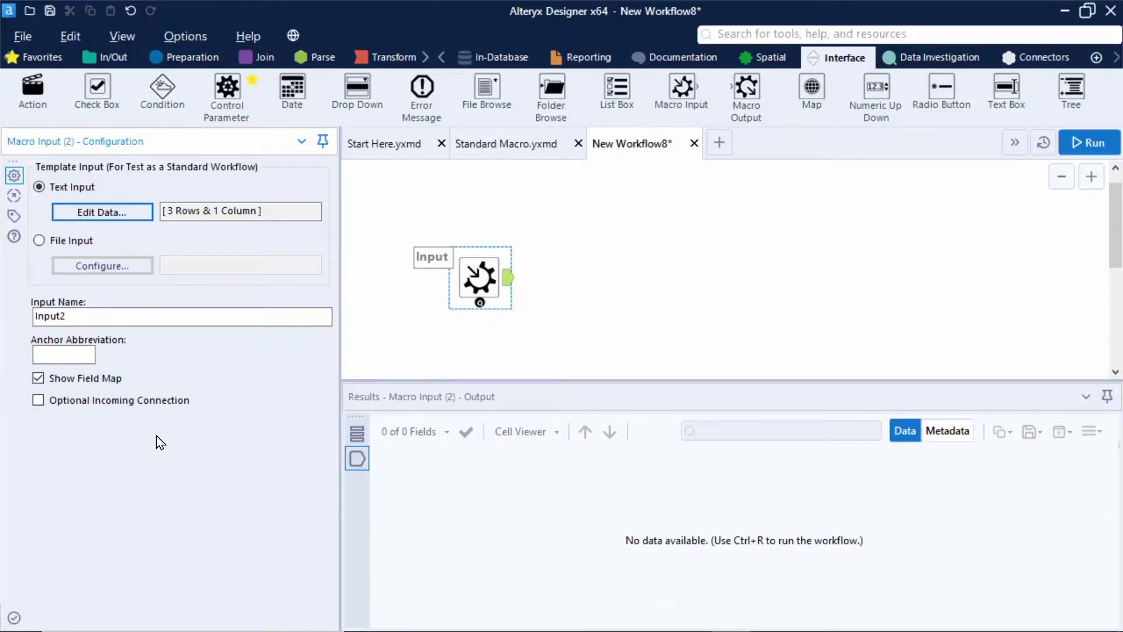
{"action": "left_click_drag", "start_coordinate": [23, 368], "coordinate": [134, 391]}
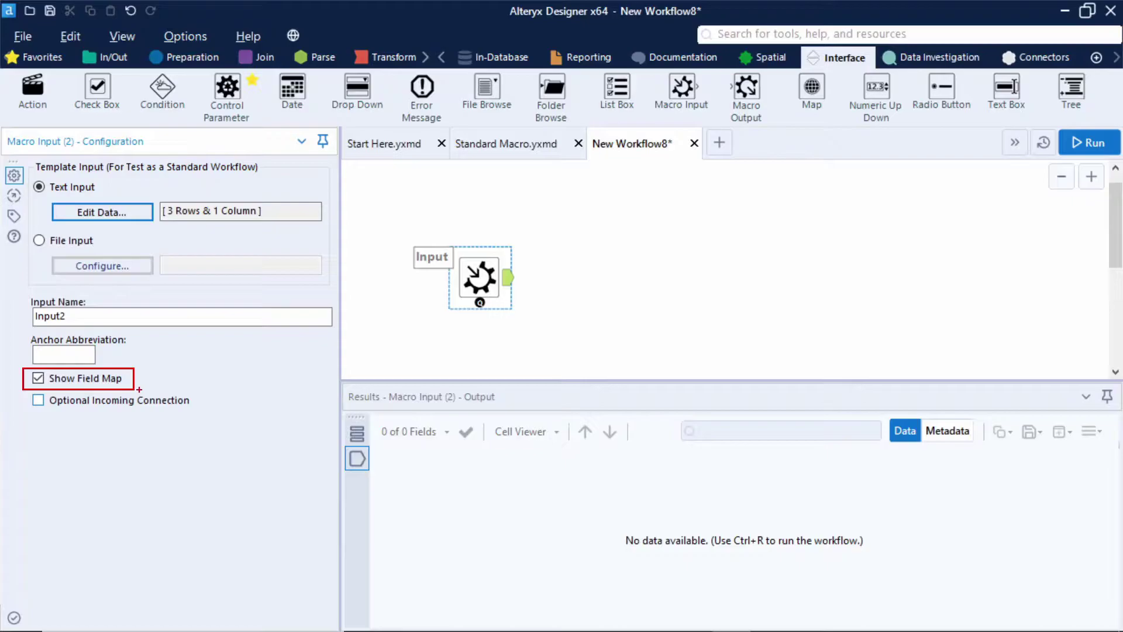
Step: Turn off Show Field Map for the Macro Input and run the workflow
{"action": "left_click", "coordinate": [39, 378]}
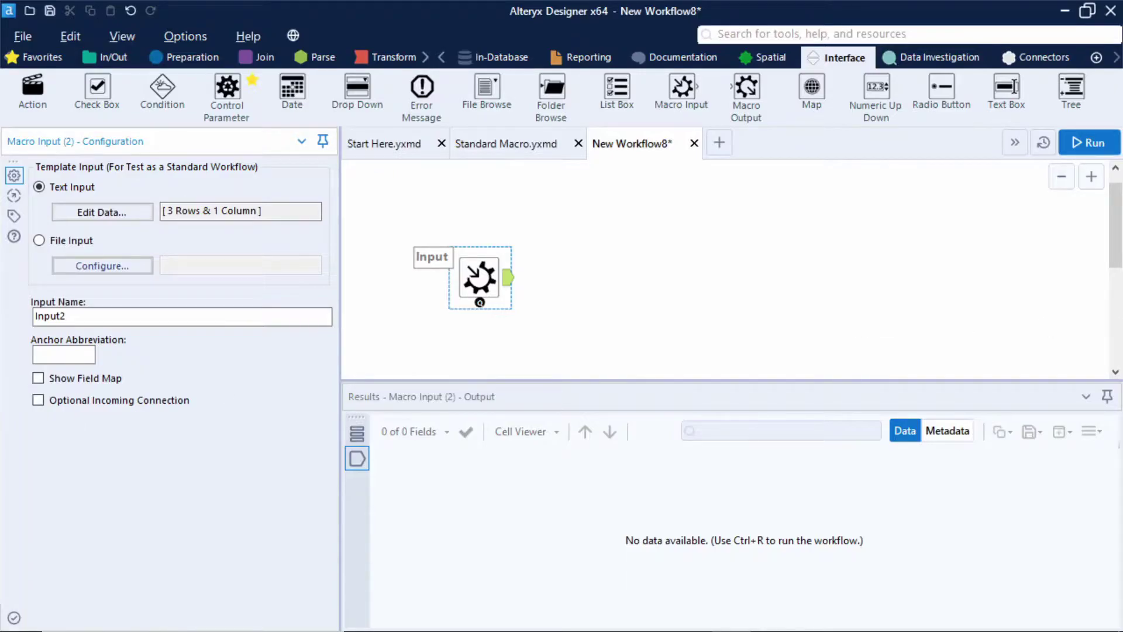
{"action": "left_click", "coordinate": [1068, 142]}
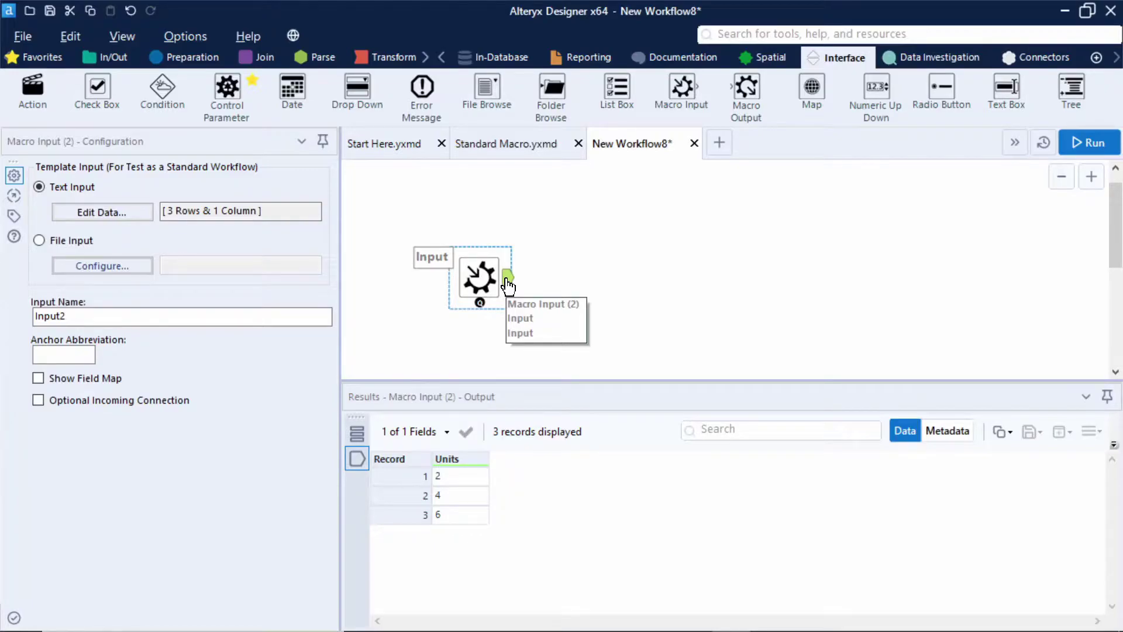
Step: Add a Formula tool connected after the Macro Input and name its new output column Number of Boxes
{"action": "scroll", "coordinate": [507, 285], "scroll_direction": "down", "scroll_amount": 1}
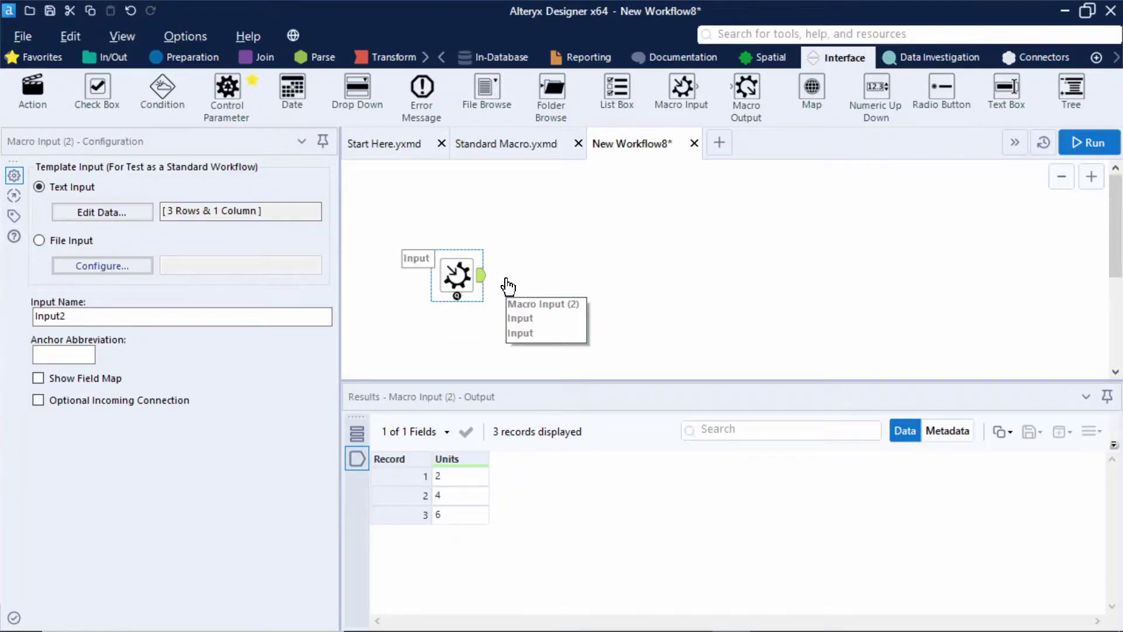
{"action": "left_click", "coordinate": [213, 63]}
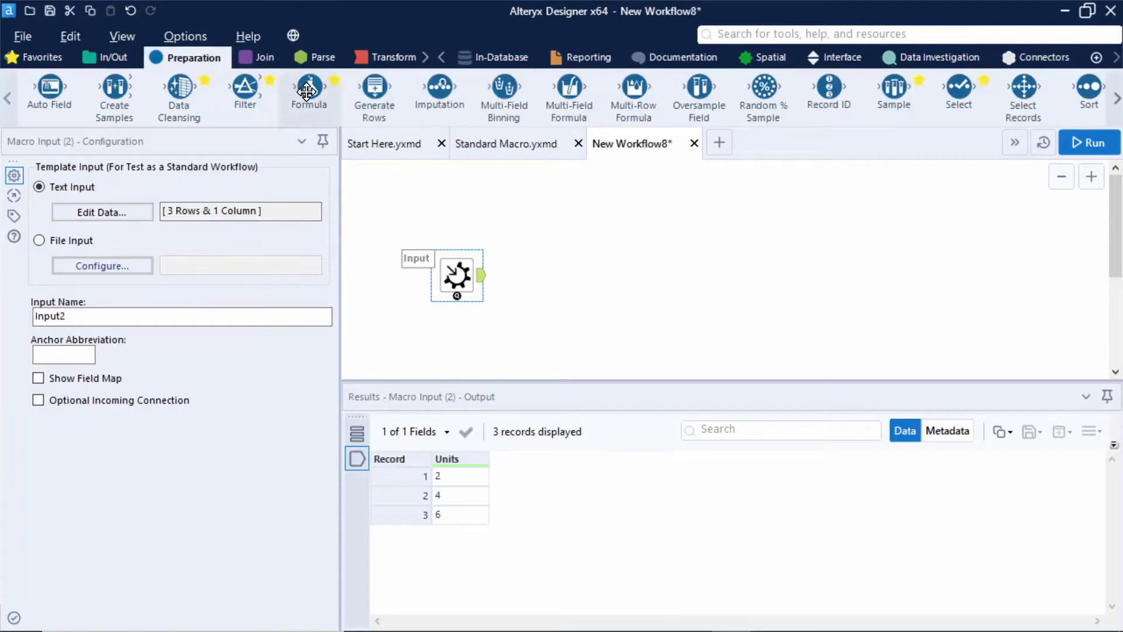
{"action": "left_click_drag", "start_coordinate": [310, 90], "coordinate": [534, 276]}
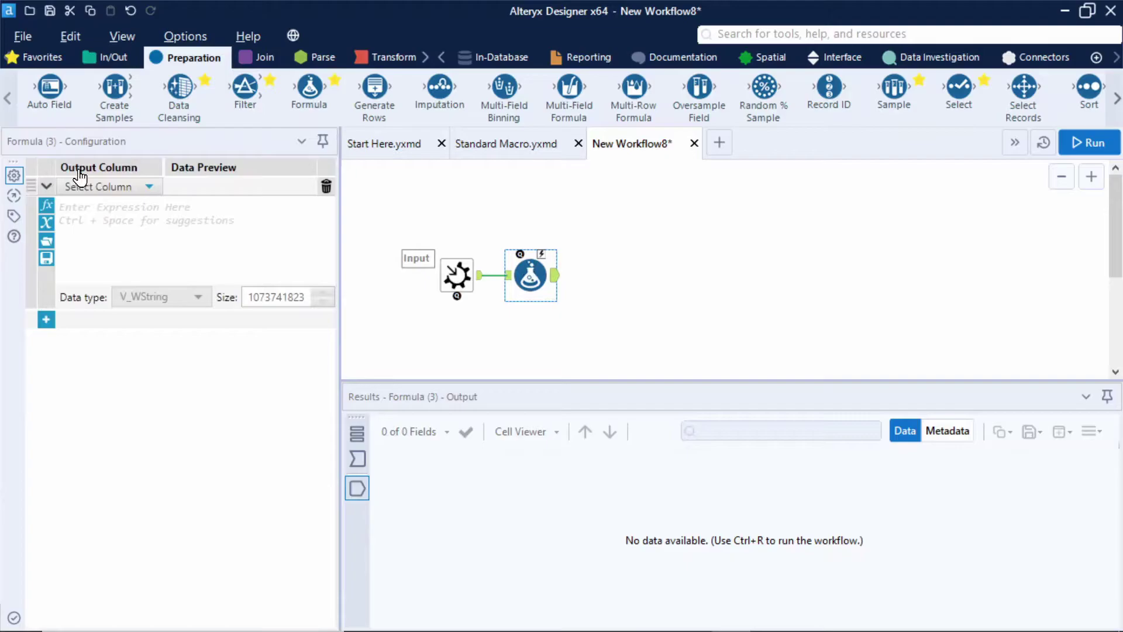
{"action": "left_click", "coordinate": [113, 186]}
{"action": "left_click", "coordinate": [114, 206]}
{"action": "type", "text": "Nu"}
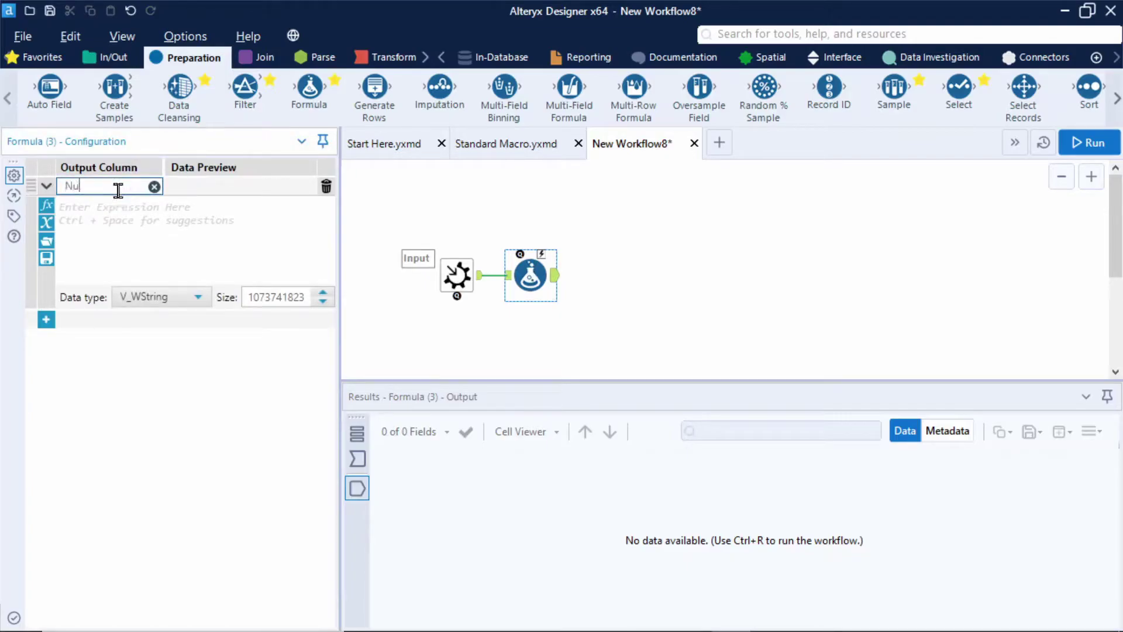
{"action": "type", "text": "mber of Boxes"}
Step: Enter the expression ceil([Units] / 6) for the Number of Boxes column
{"action": "left_click", "coordinate": [141, 225]}
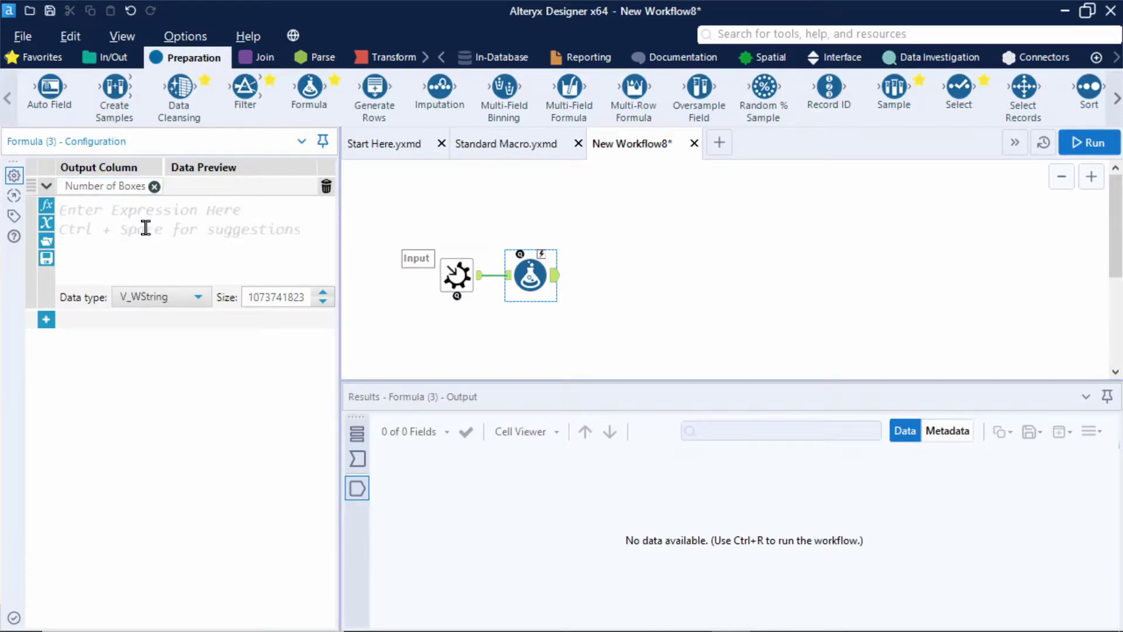
{"action": "type", "text": "[u"}
{"action": "key", "text": "Return"}
{"action": "type", "text": "/"}
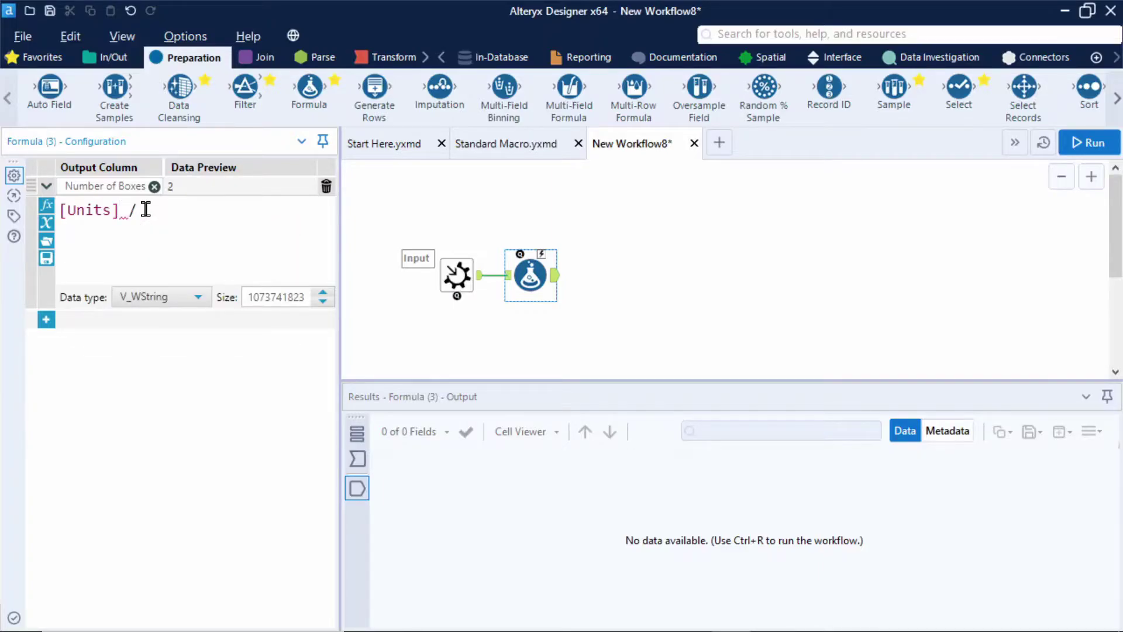
{"action": "type", "text": " 6"}
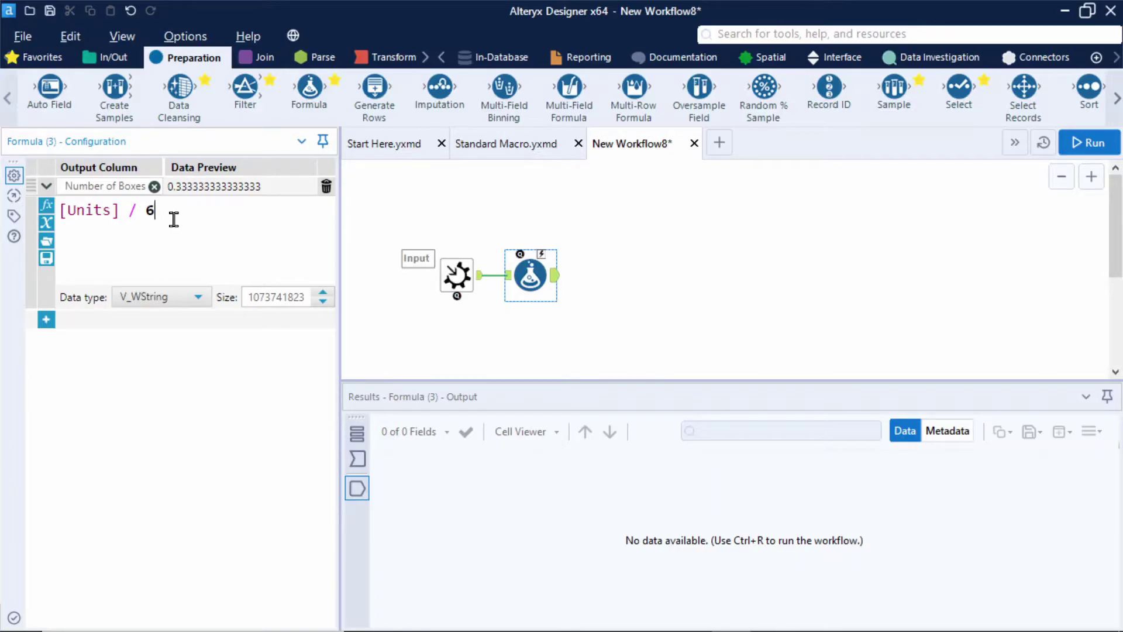
{"action": "left_click", "coordinate": [59, 210]}
{"action": "type", "text": "ceil("}
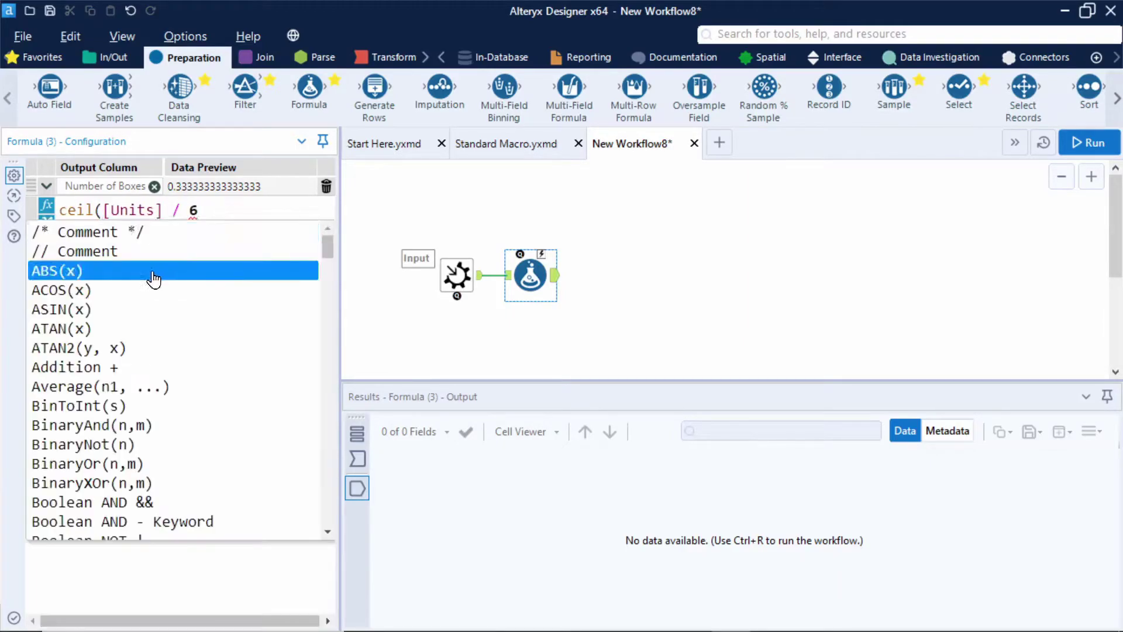
{"action": "left_click", "coordinate": [227, 201]}
{"action": "type", "text": ")"}
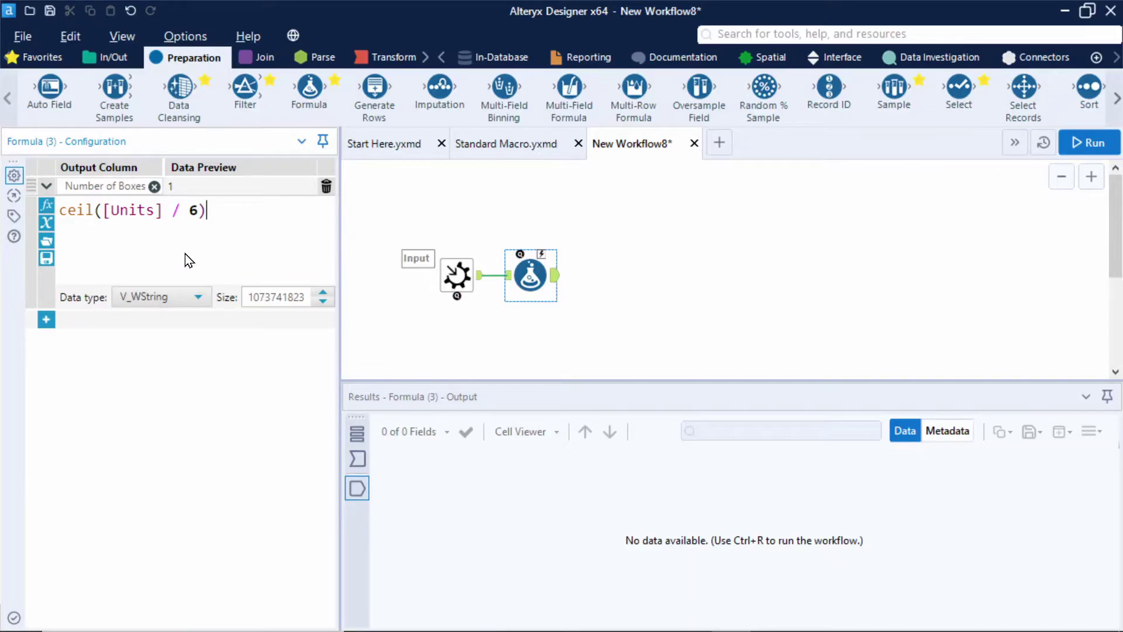
Step: Set the Number of Boxes column's data type to Int16 and run the workflow
{"action": "left_click", "coordinate": [178, 298]}
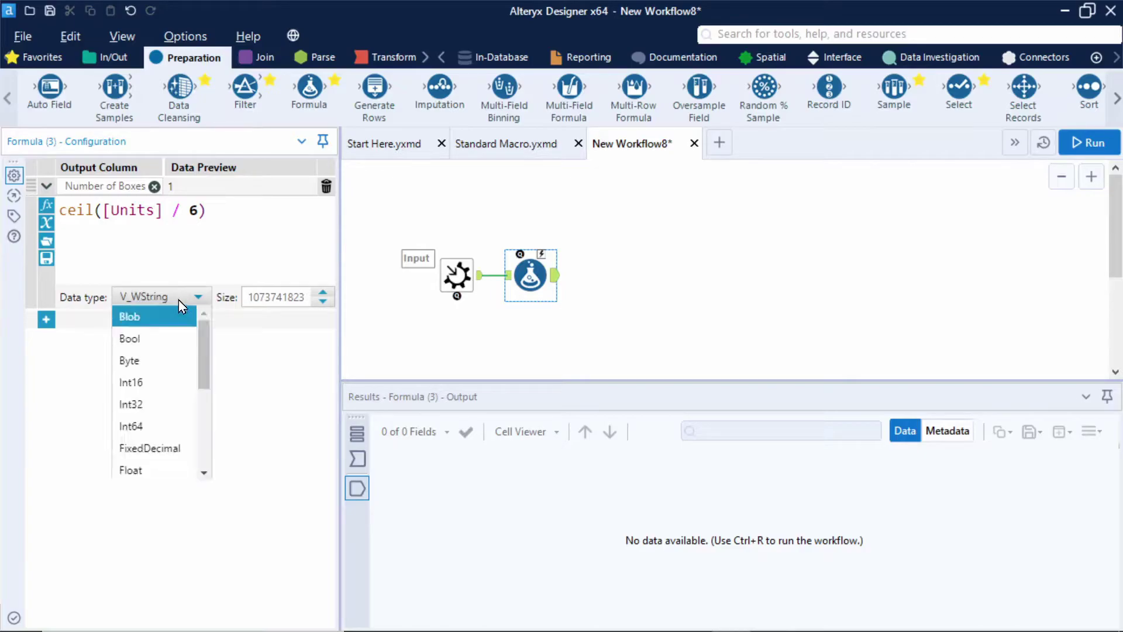
{"action": "left_click", "coordinate": [177, 389]}
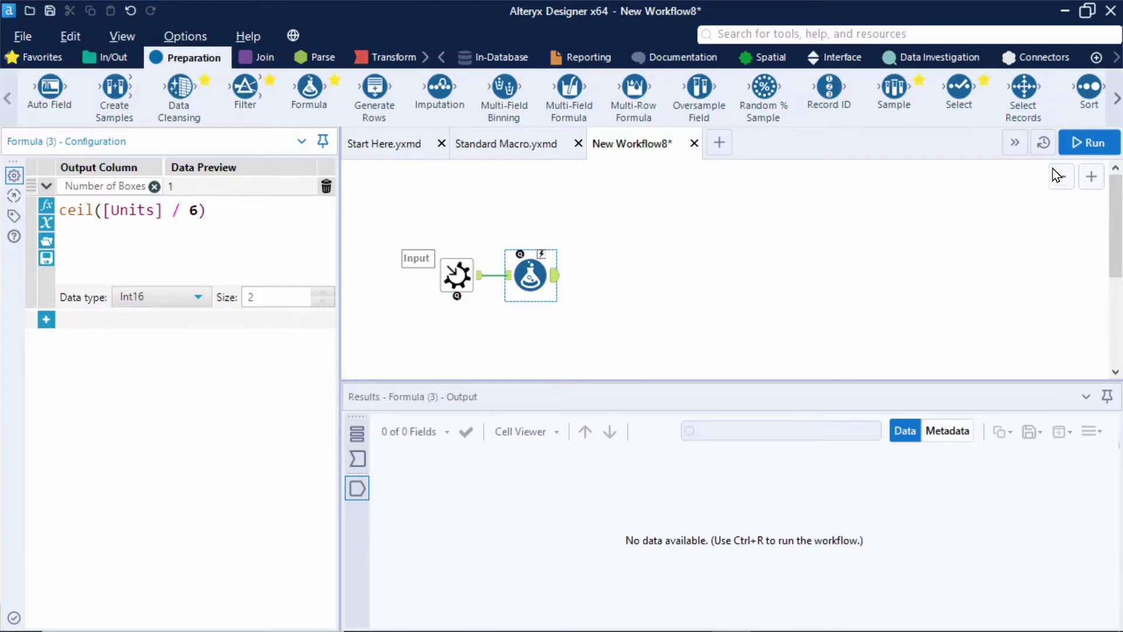
{"action": "left_click", "coordinate": [1073, 144]}
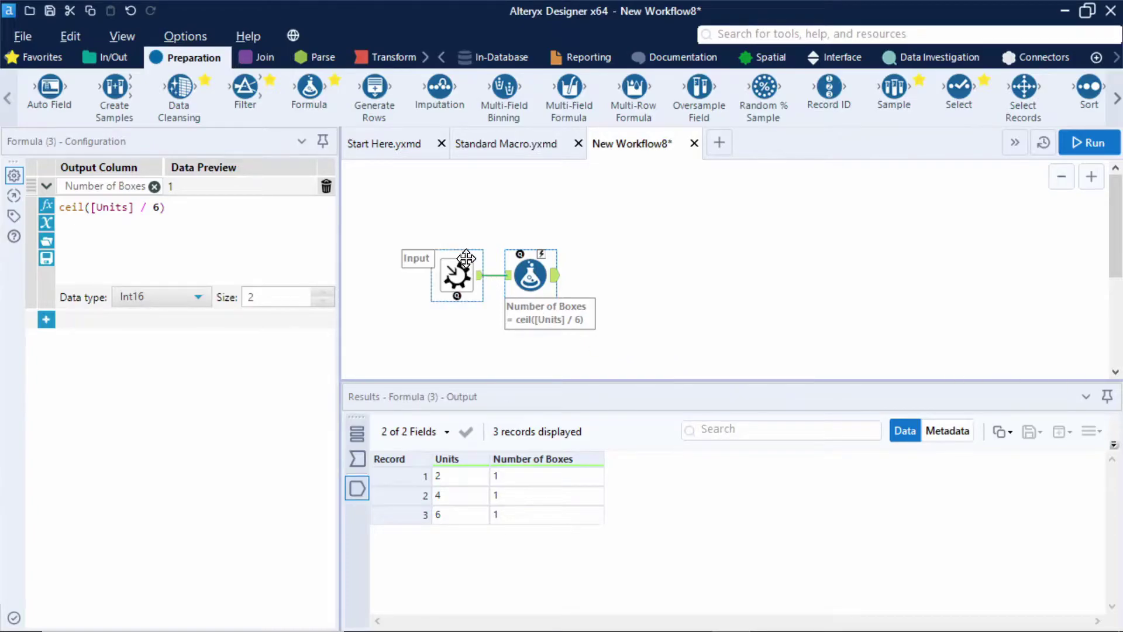
Step: Shift the Macro Input and Formula tools down together and add a Drop Down tool above the Formula tool
{"action": "left_click_drag", "start_coordinate": [424, 227], "coordinate": [588, 319]}
{"action": "left_click_drag", "start_coordinate": [526, 274], "coordinate": [536, 316]}
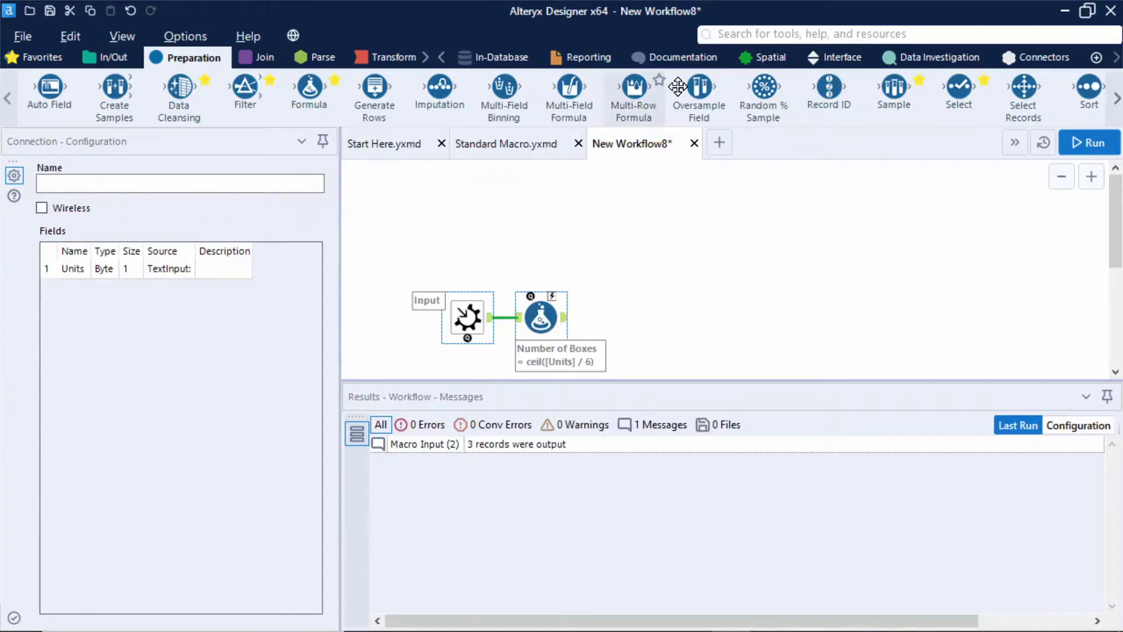
{"action": "left_click", "coordinate": [838, 60]}
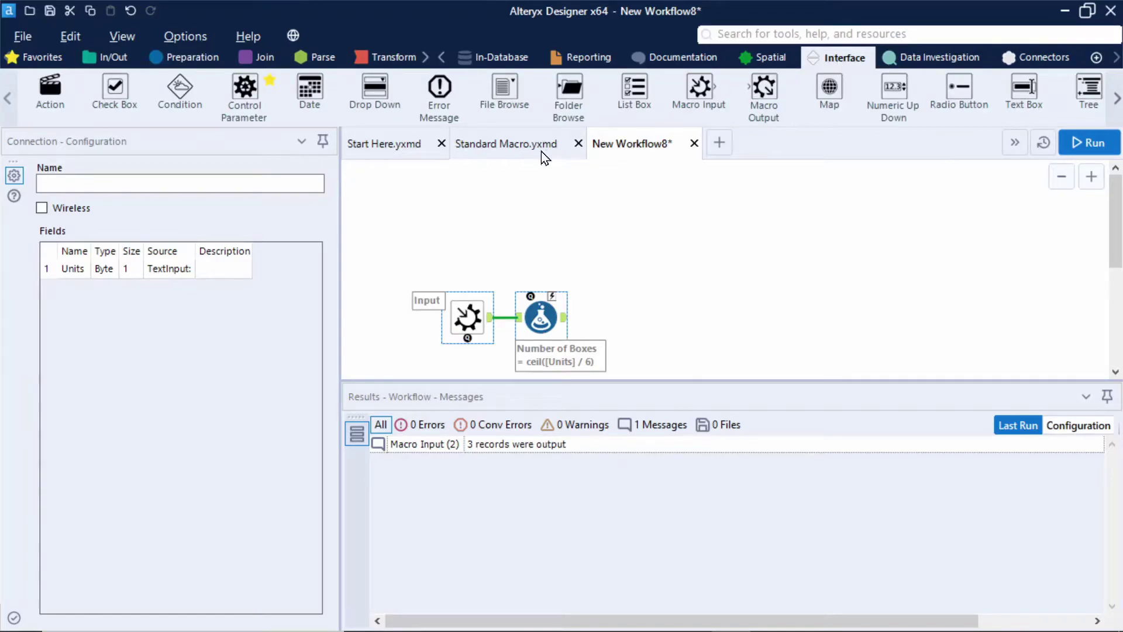
{"action": "mouse_move", "coordinate": [373, 92]}
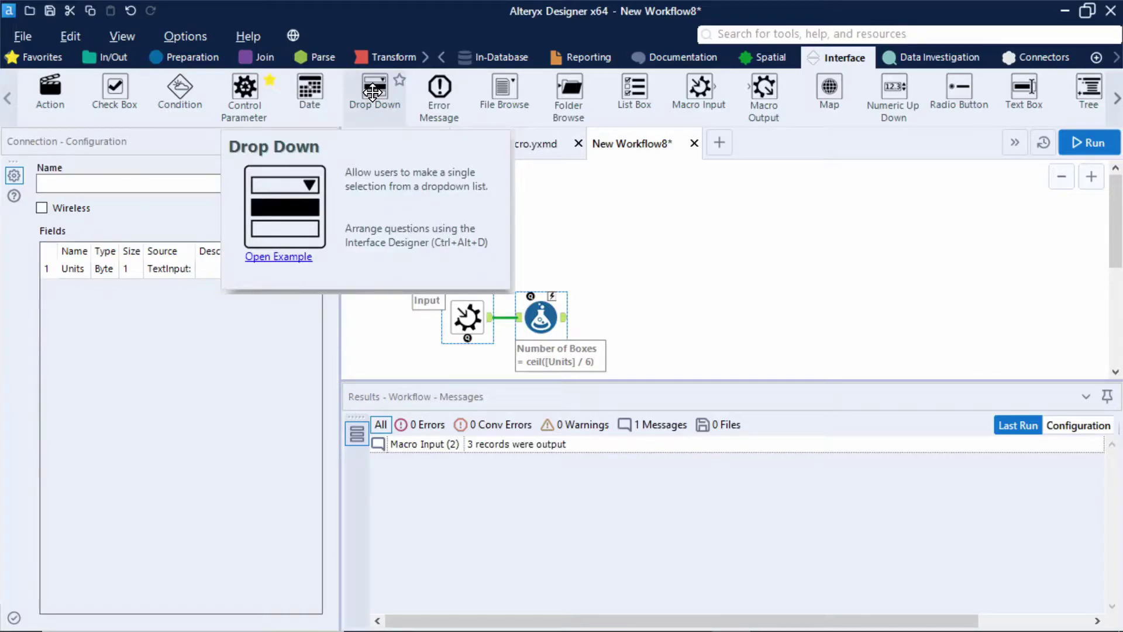
{"action": "left_click_drag", "start_coordinate": [373, 92], "coordinate": [541, 193]}
Step: Delete the connection between the Drop Down and Formula tools and move the Macro Input and Formula tools further down
{"action": "left_click", "coordinate": [540, 234]}
{"action": "key", "text": "Delete"}
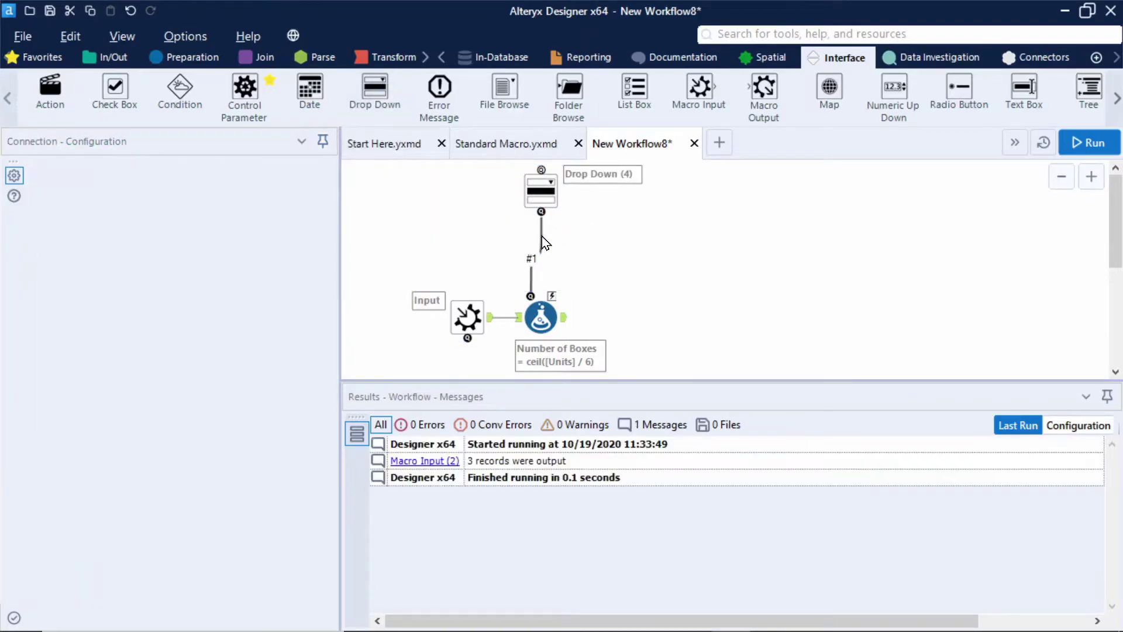
{"action": "left_click_drag", "start_coordinate": [423, 281], "coordinate": [579, 346]}
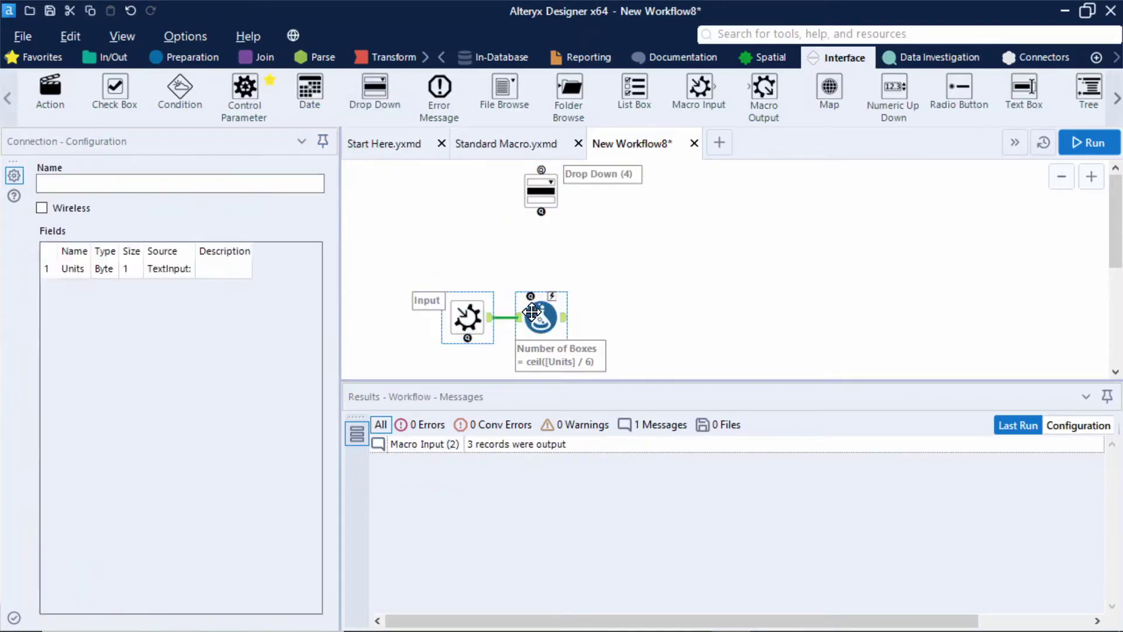
{"action": "left_click_drag", "start_coordinate": [529, 308], "coordinate": [539, 329]}
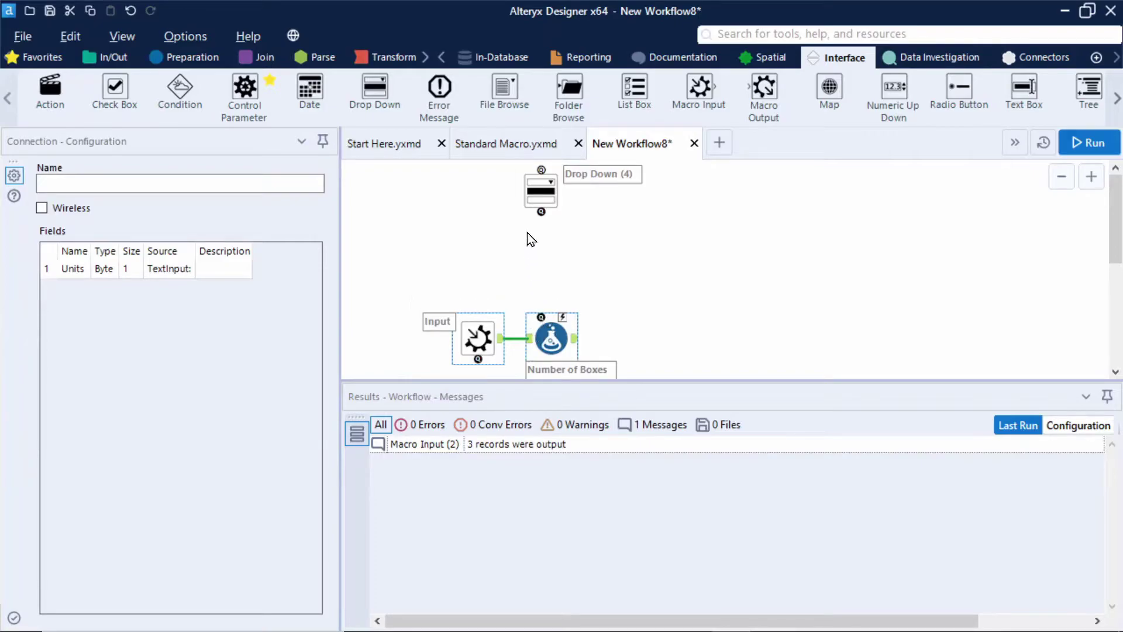
Step: Set the Drop Down tool's displayed question text to Select Box Size
{"action": "left_click", "coordinate": [540, 192]}
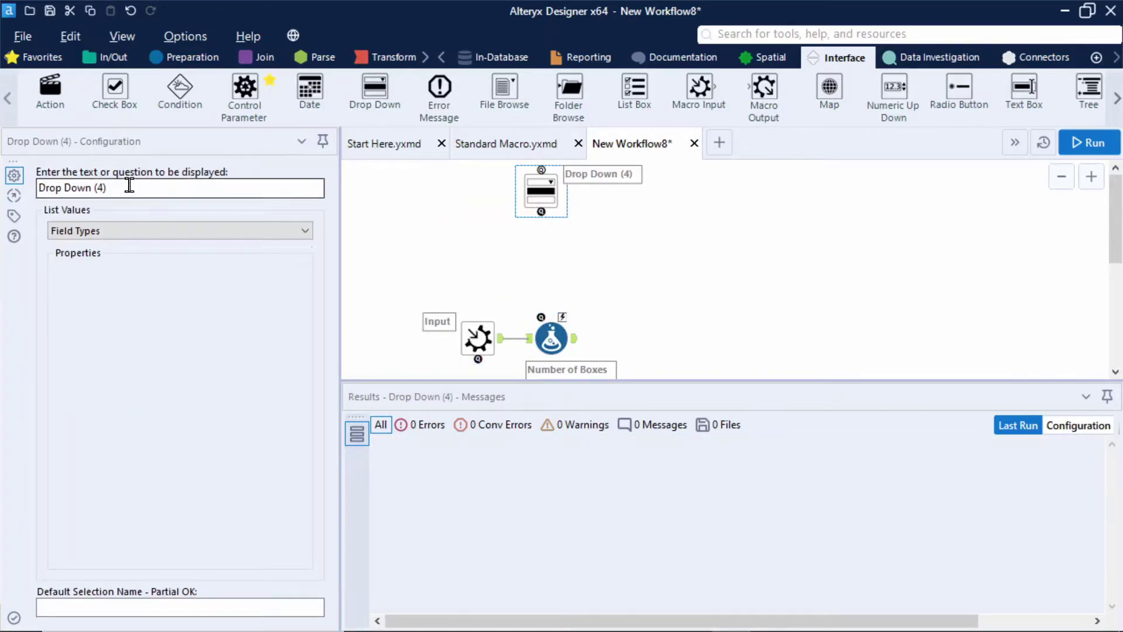
{"action": "left_click_drag", "start_coordinate": [125, 187], "coordinate": [32, 188]}
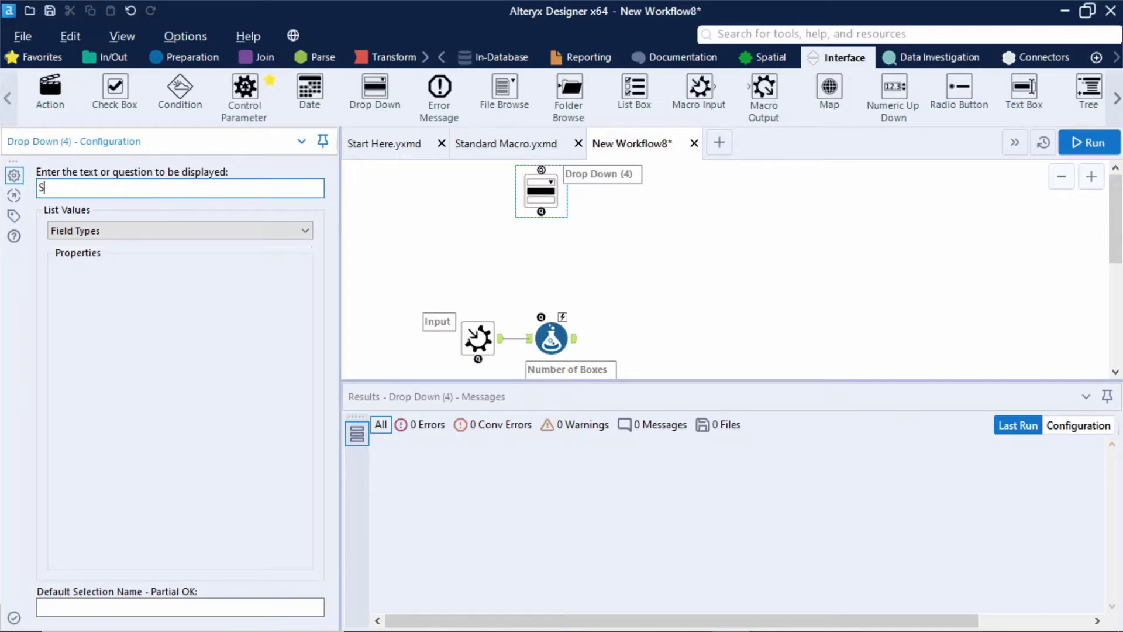
{"action": "type", "text": "elect Box Size"}
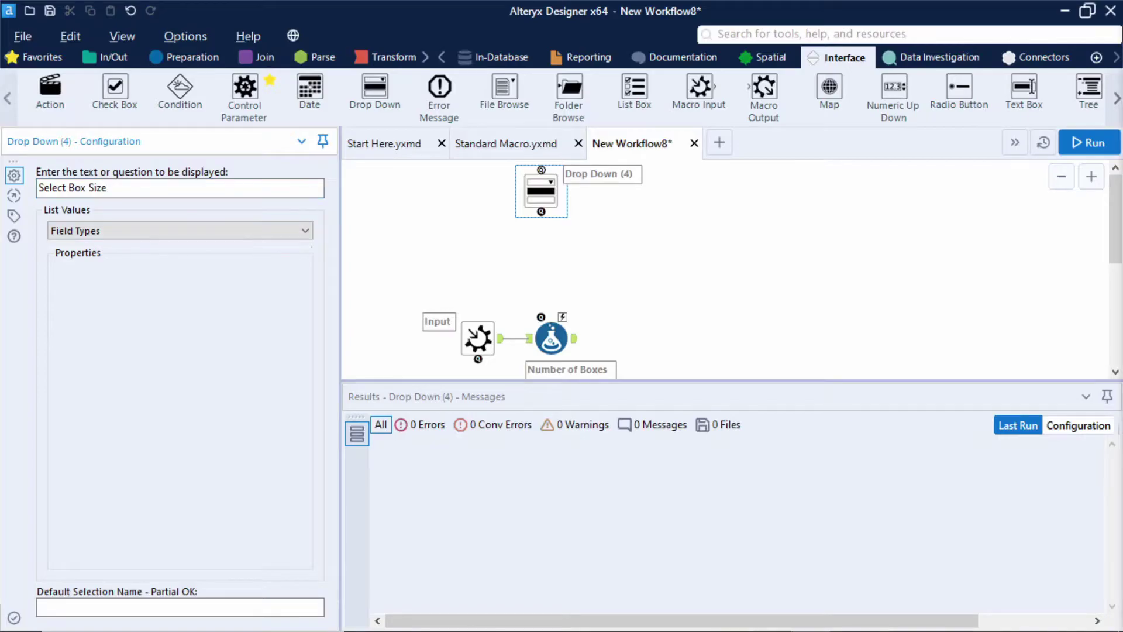
Step: Switch the Drop Down's list values to manually set values and enter 6, 12 and 24 on separate lines
{"action": "left_click", "coordinate": [209, 236]}
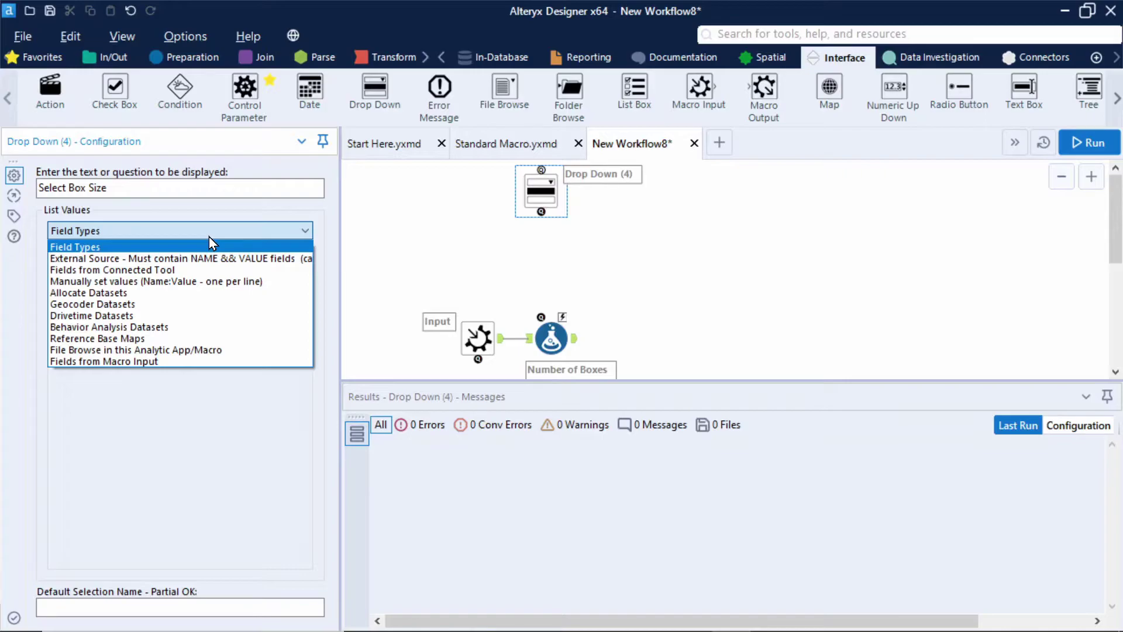
{"action": "left_click", "coordinate": [188, 282]}
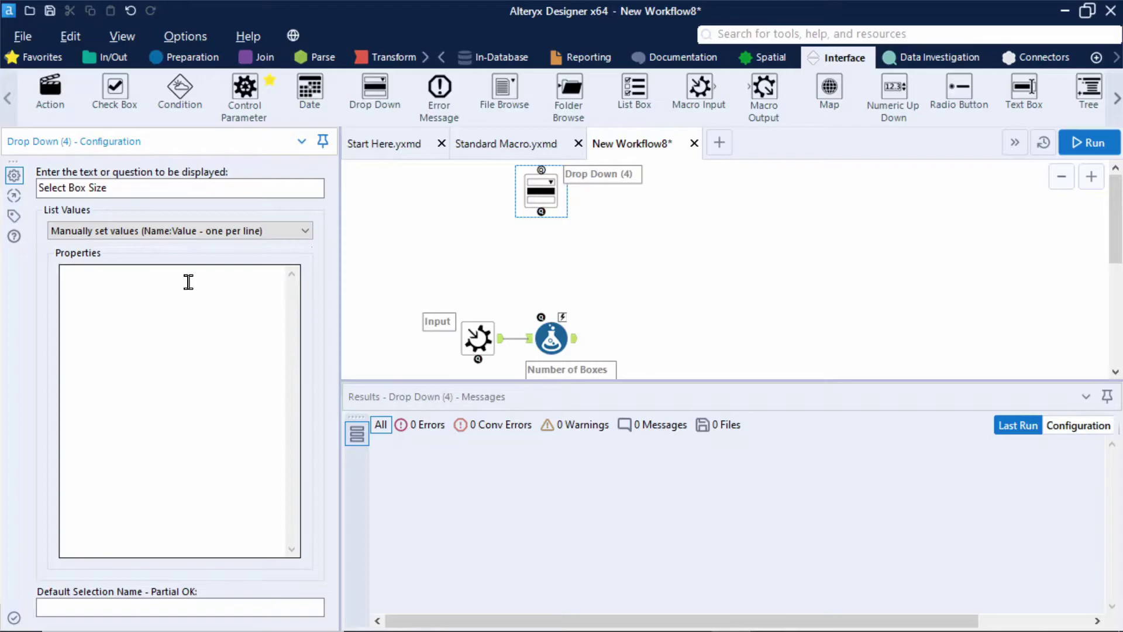
{"action": "left_click", "coordinate": [187, 284]}
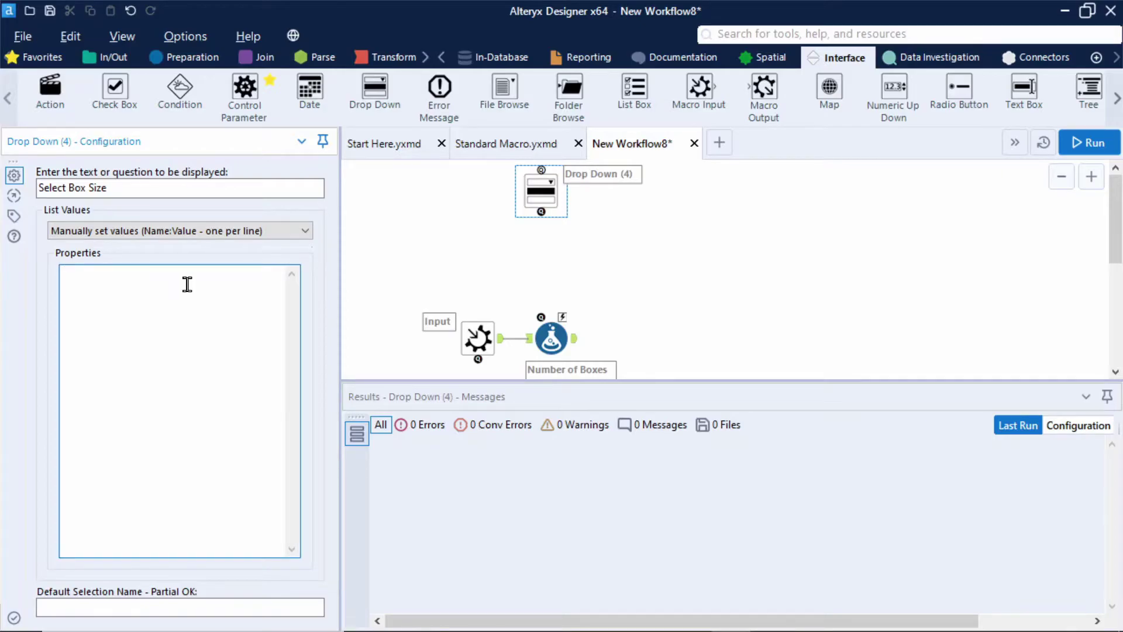
{"action": "type", "text": "6"}
{"action": "key", "text": "Return"}
{"action": "type", "text": "12"}
{"action": "key", "text": "Return"}
{"action": "type", "text": "24"}
{"action": "left_click", "coordinate": [65, 273]}
{"action": "type", "text": "Six:"}
{"action": "key", "text": "BackSpace"}
{"action": "key", "text": "BackSpace"}
{"action": "key", "text": "BackSpace"}
{"action": "key", "text": "BackSpace"}
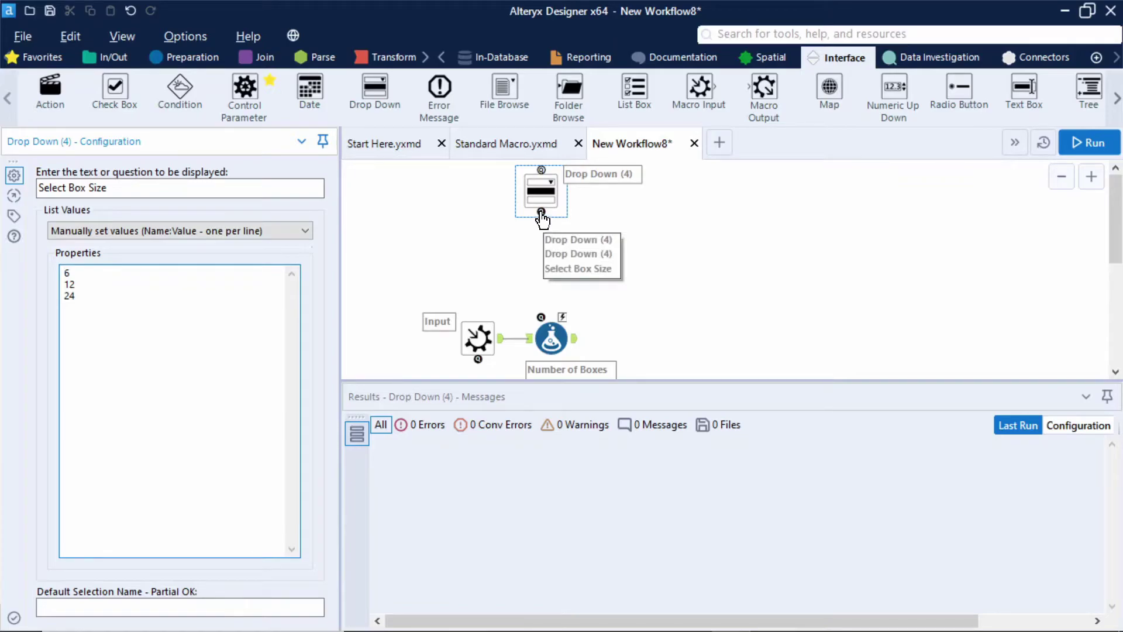
Step: Connect the Drop Down to the Formula tool through an Action tool with the action type Update Value (Default)
{"action": "left_click_drag", "start_coordinate": [541, 213], "coordinate": [567, 314]}
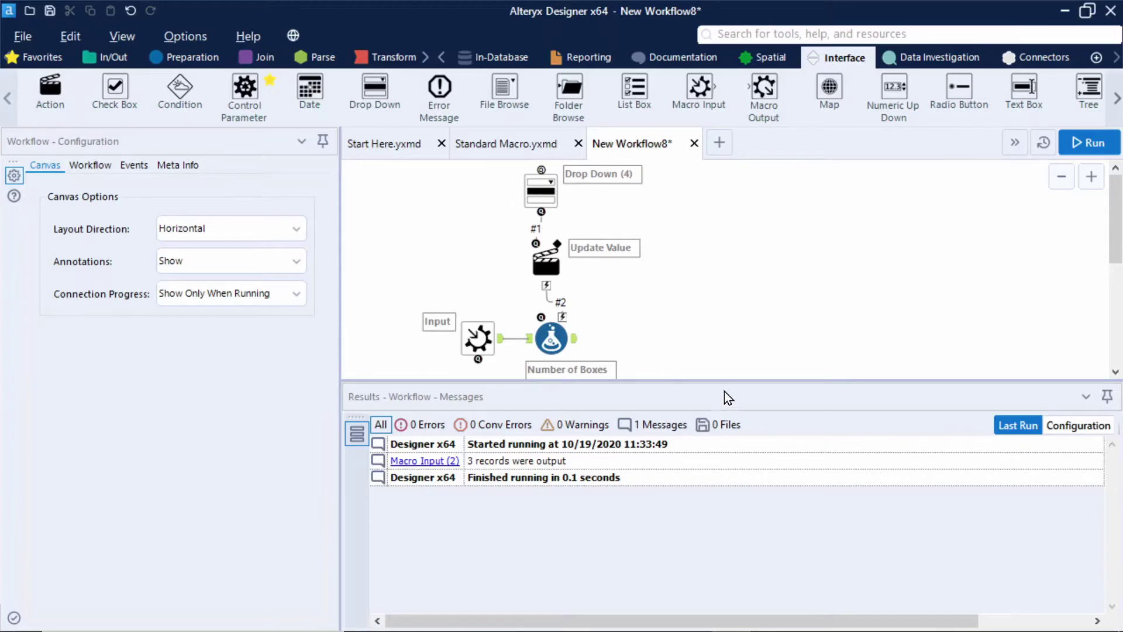
{"action": "left_click", "coordinate": [550, 339]}
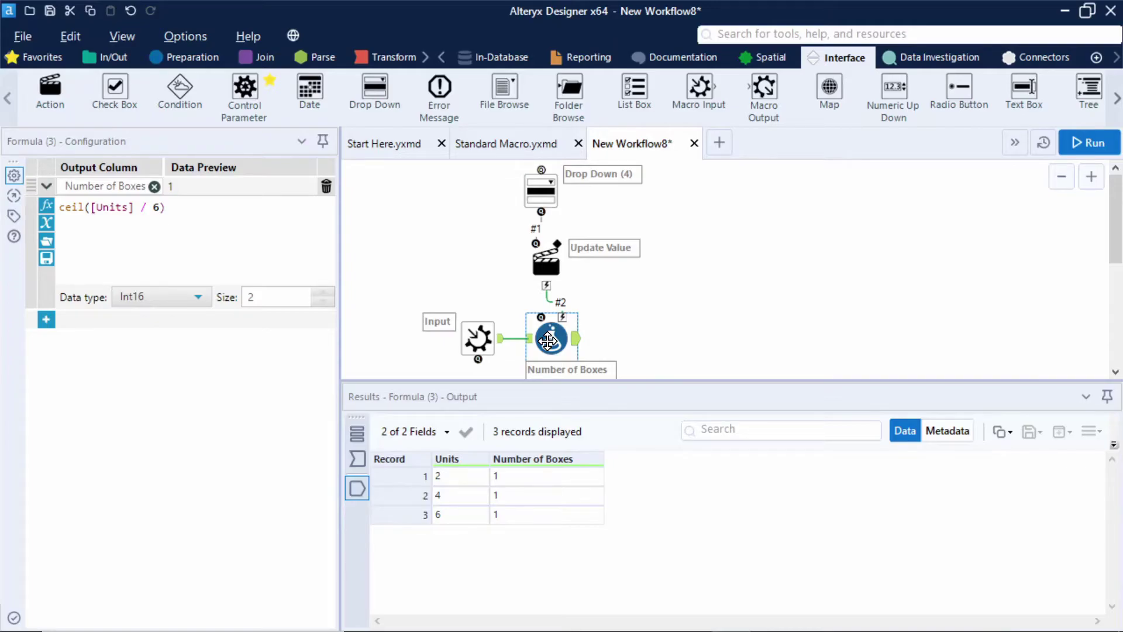
{"action": "left_click", "coordinate": [547, 264]}
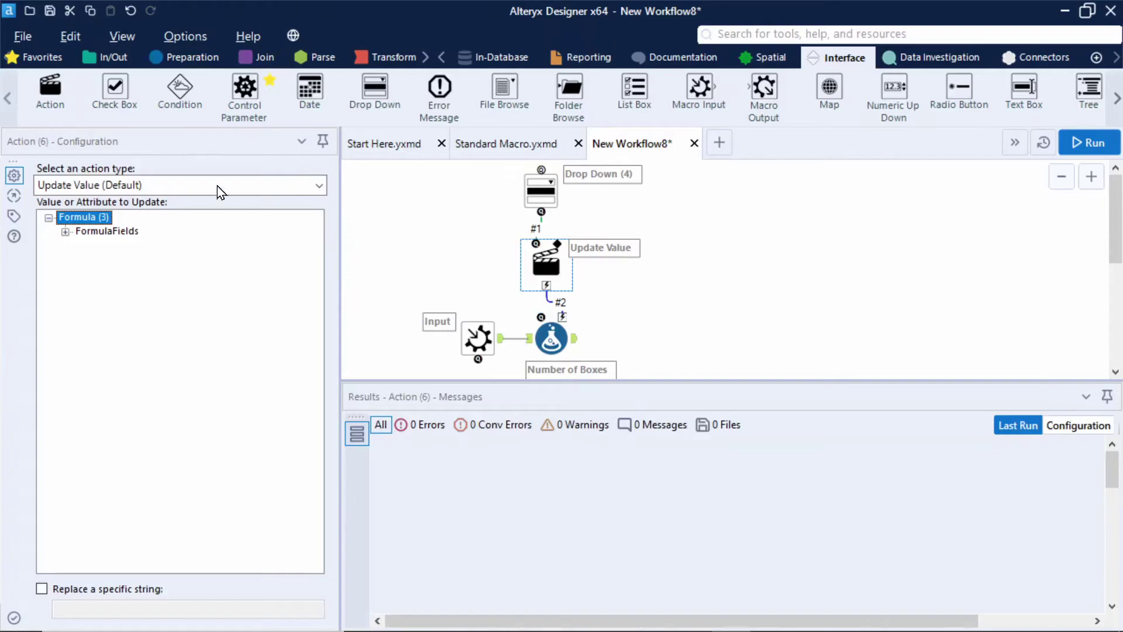
{"action": "left_click", "coordinate": [317, 186]}
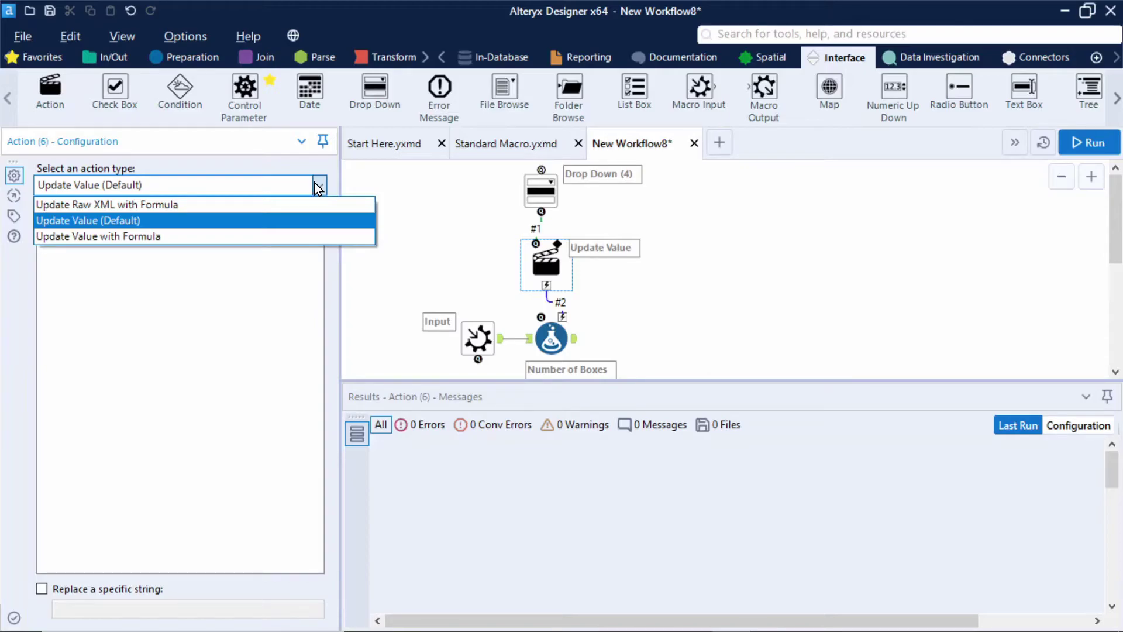
{"action": "left_click", "coordinate": [298, 222]}
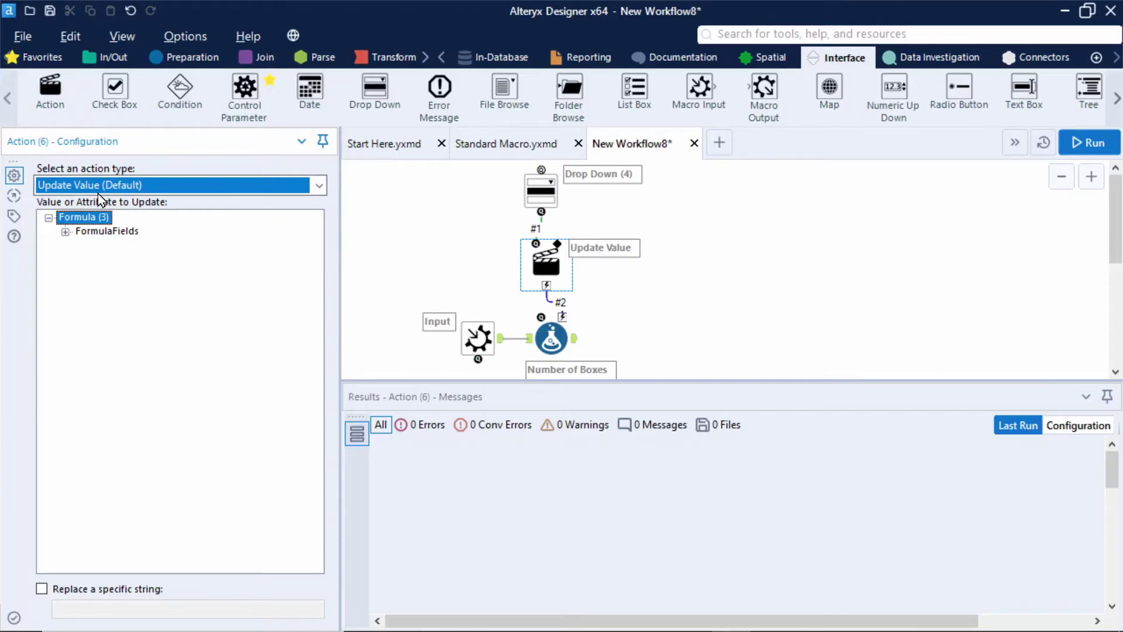
Step: Make the Action tool update the Number of Boxes formula's expression, replacing only the specific string 6
{"action": "left_click", "coordinate": [65, 231]}
{"action": "left_click", "coordinate": [82, 245]}
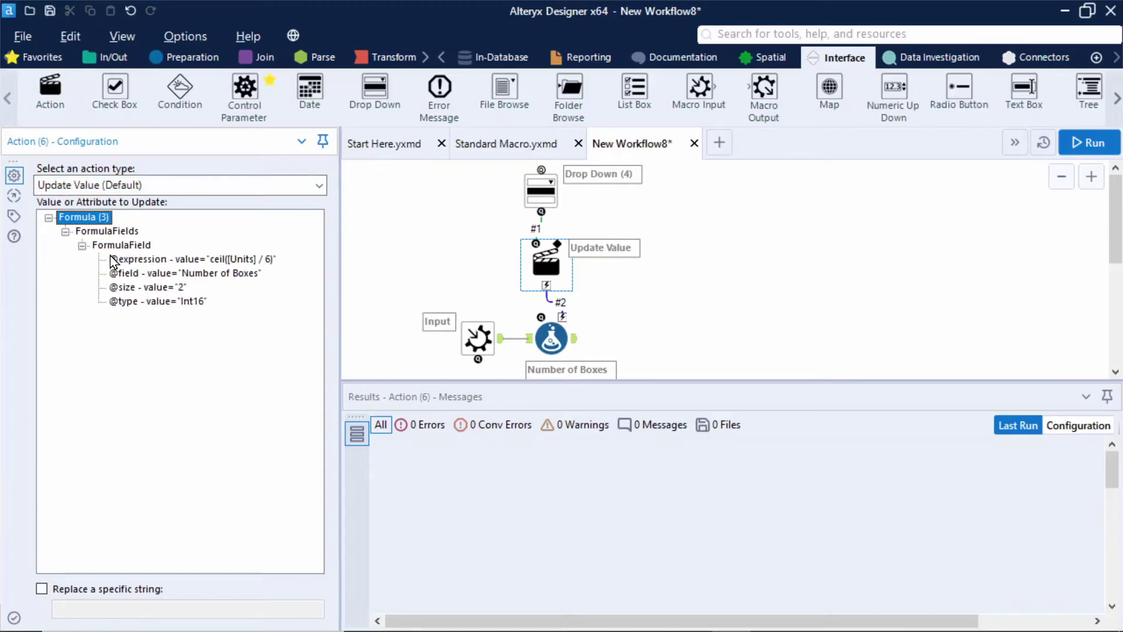
{"action": "left_click", "coordinate": [183, 262]}
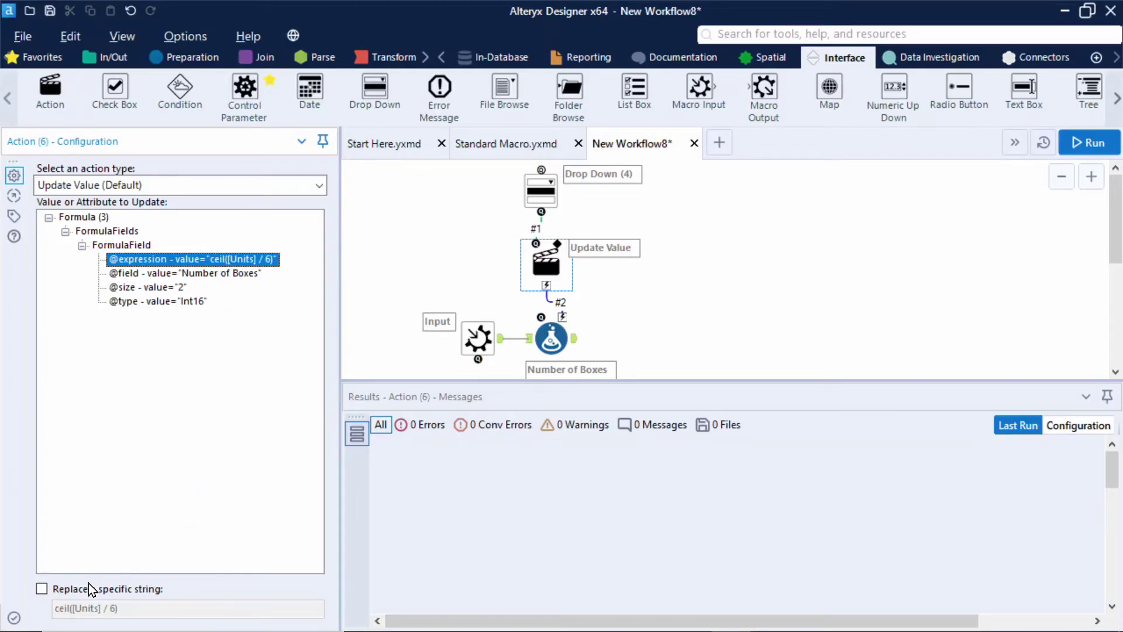
{"action": "left_click", "coordinate": [41, 587]}
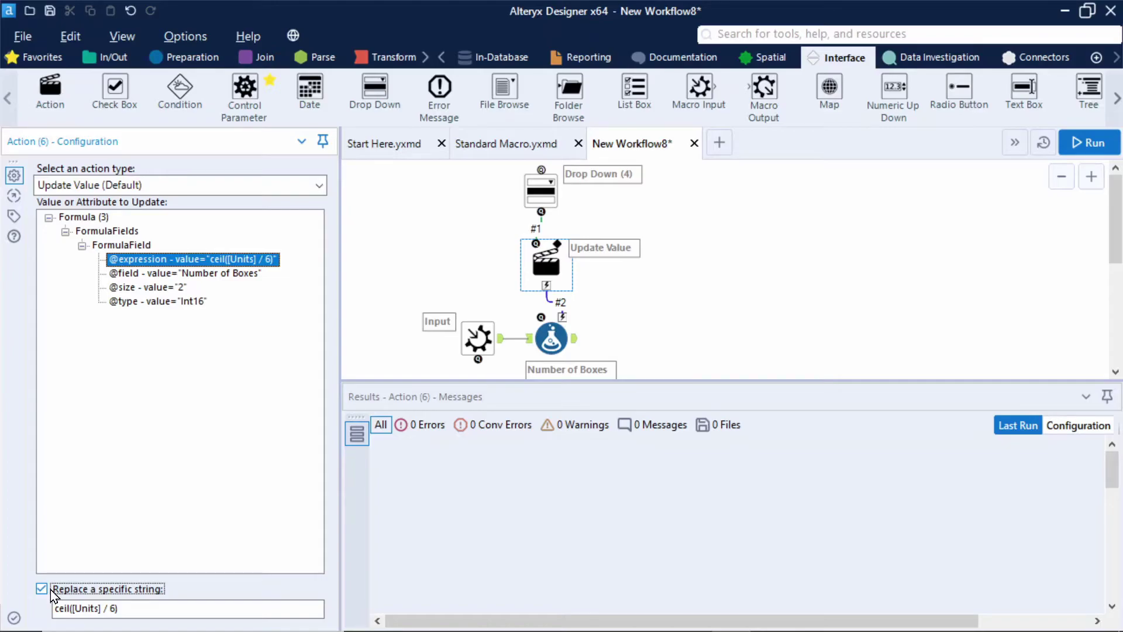
{"action": "left_click_drag", "start_coordinate": [110, 608], "coordinate": [41, 611]}
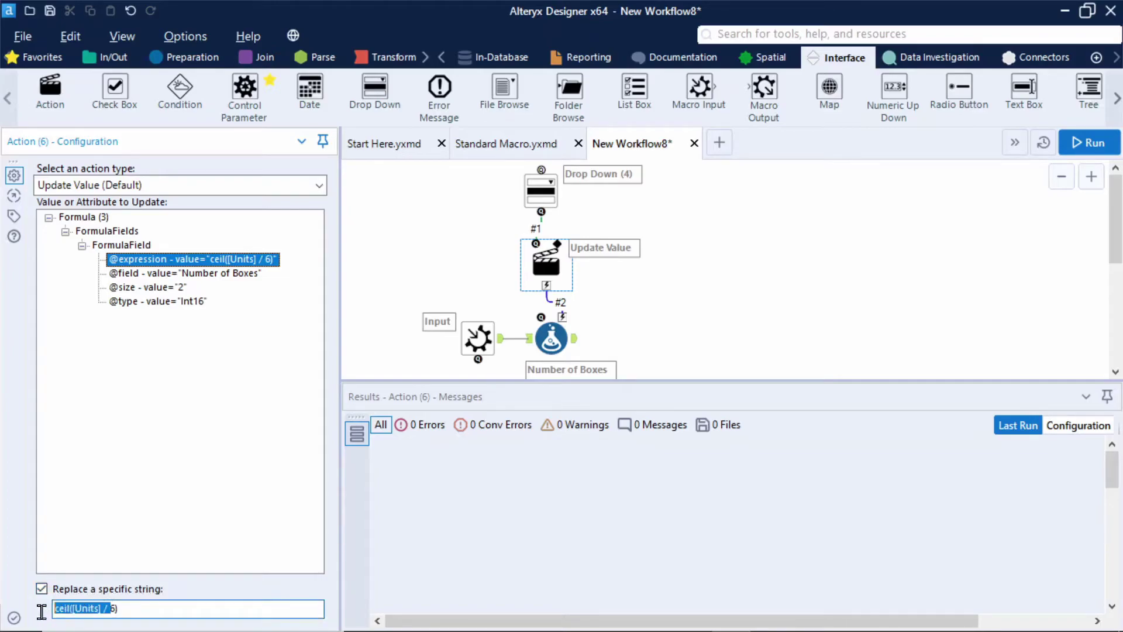
{"action": "key", "text": "Delete"}
{"action": "key", "text": "End"}
{"action": "key", "text": "BackSpace"}
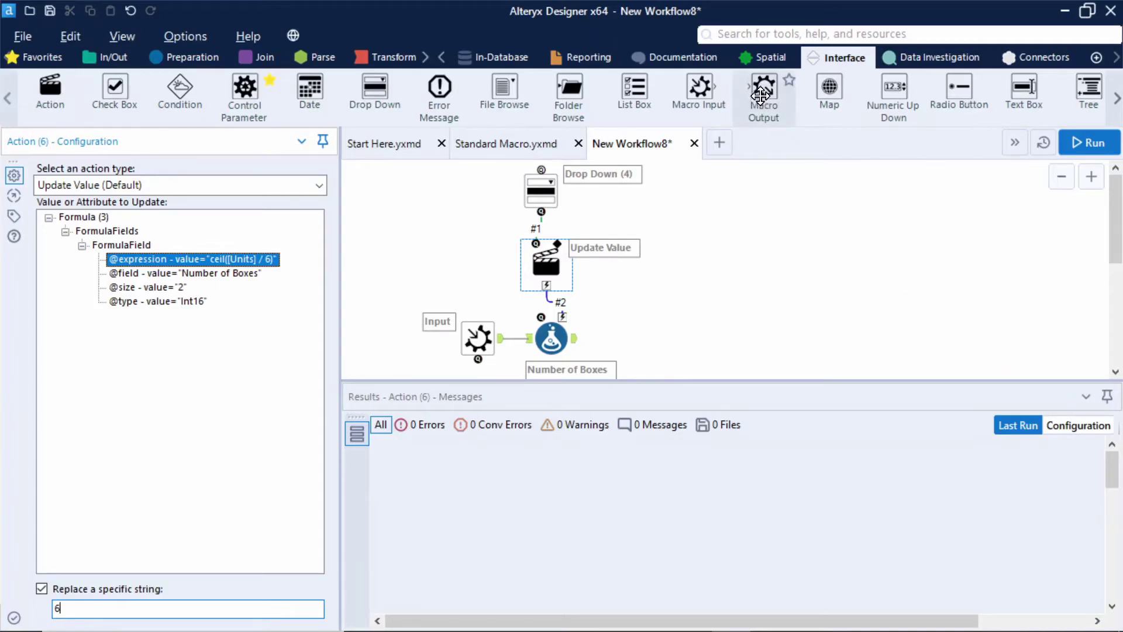
Step: Add a Macro Output connected after the Formula tool and save the workflow as a macro named Standard Macro
{"action": "left_click_drag", "start_coordinate": [762, 94], "coordinate": [648, 339]}
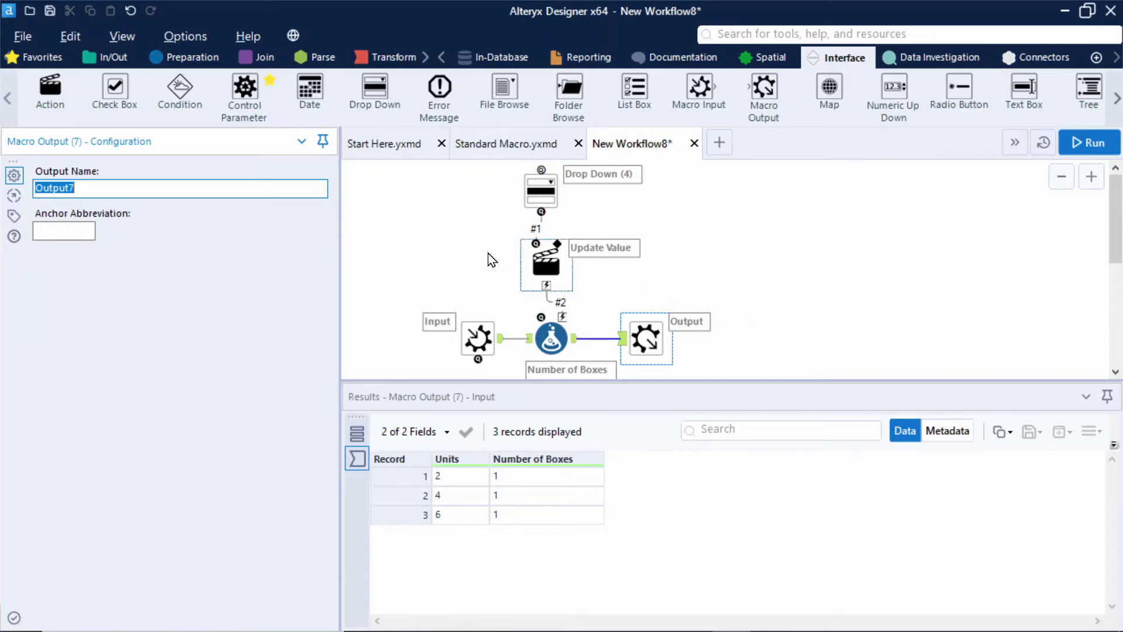
{"action": "left_click", "coordinate": [22, 36]}
{"action": "mouse_move", "coordinate": [61, 201]}
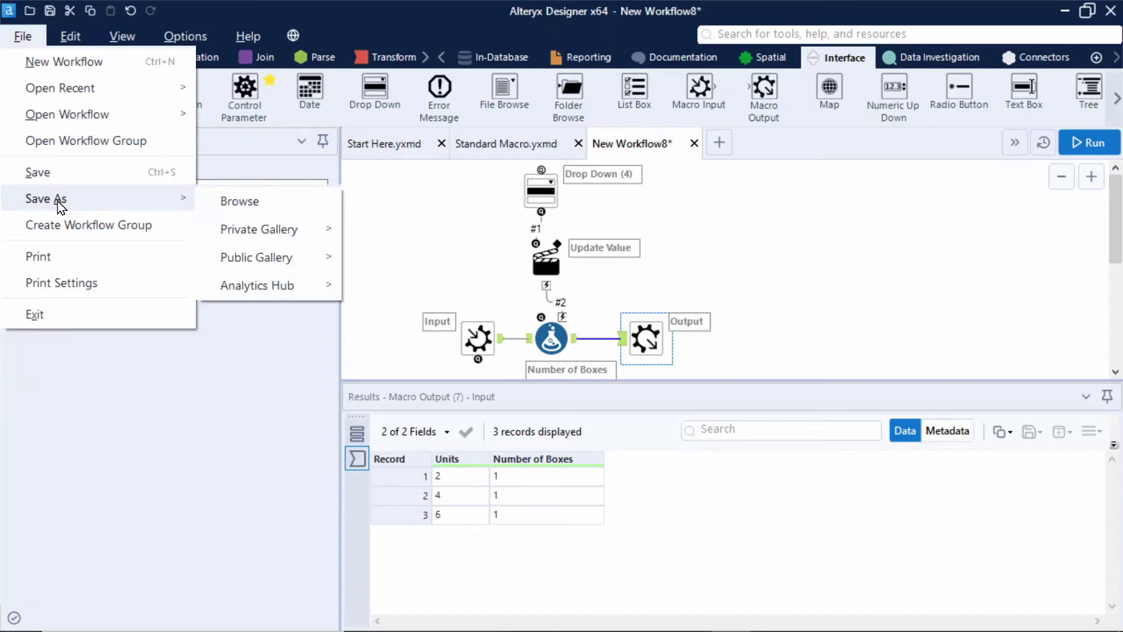
{"action": "left_click", "coordinate": [217, 201]}
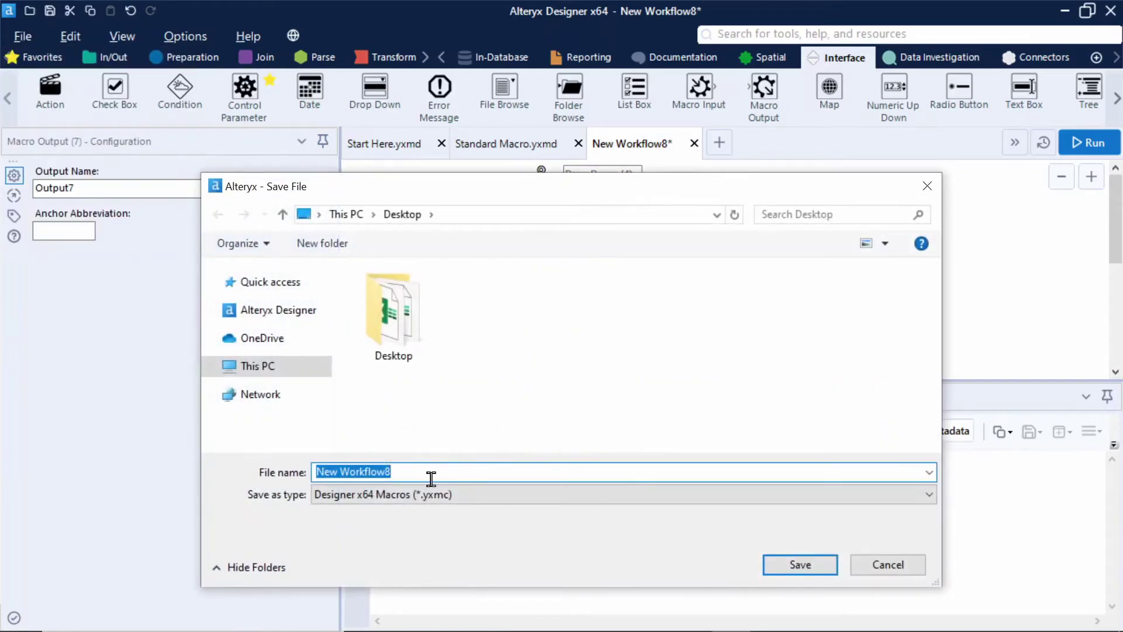
{"action": "type", "text": "Standard Macro"}
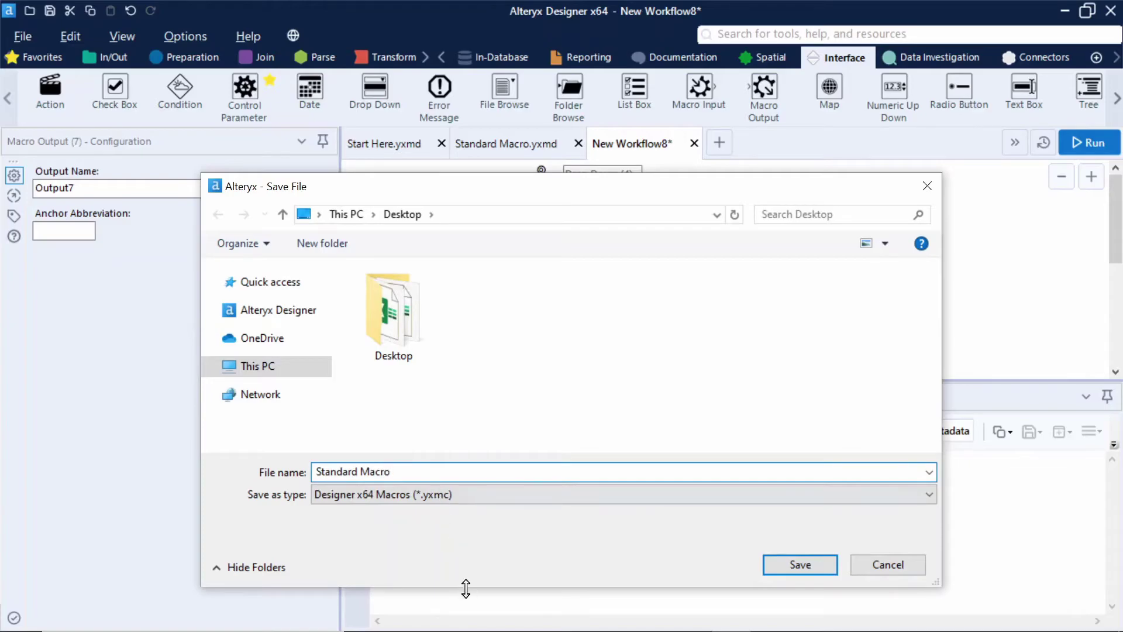
{"action": "mouse_move", "coordinate": [405, 484]}
{"action": "left_mouse_down"}
{"action": "mouse_move", "coordinate": [446, 499]}
{"action": "mouse_move", "coordinate": [465, 529]}
{"action": "mouse_move", "coordinate": [463, 506]}
{"action": "left_mouse_up"}
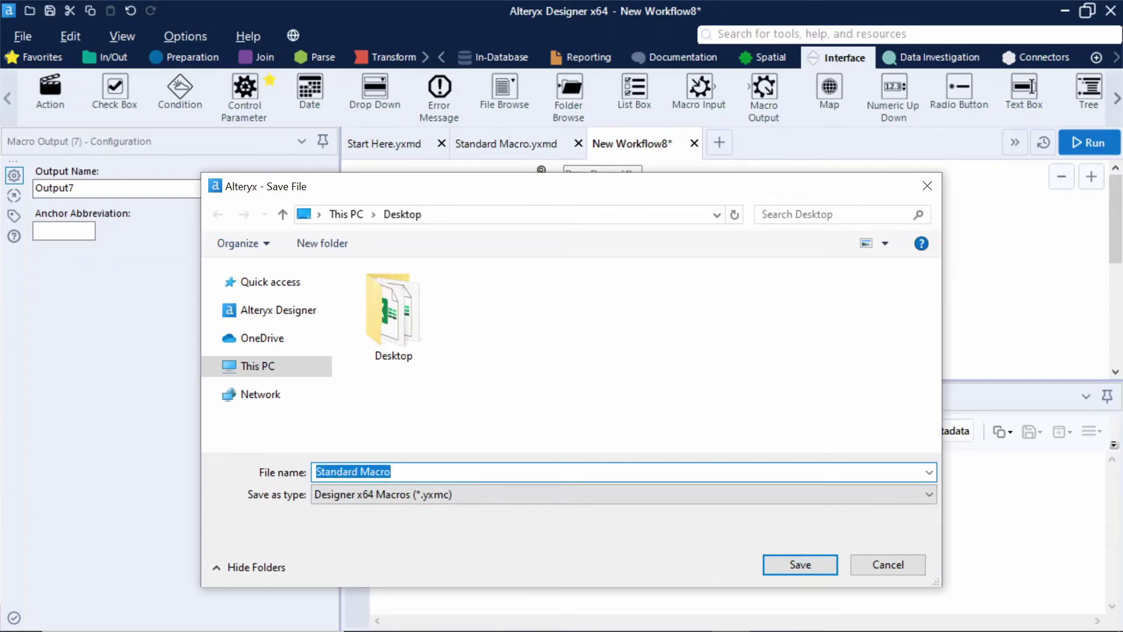
{"action": "left_click", "coordinate": [791, 566]}
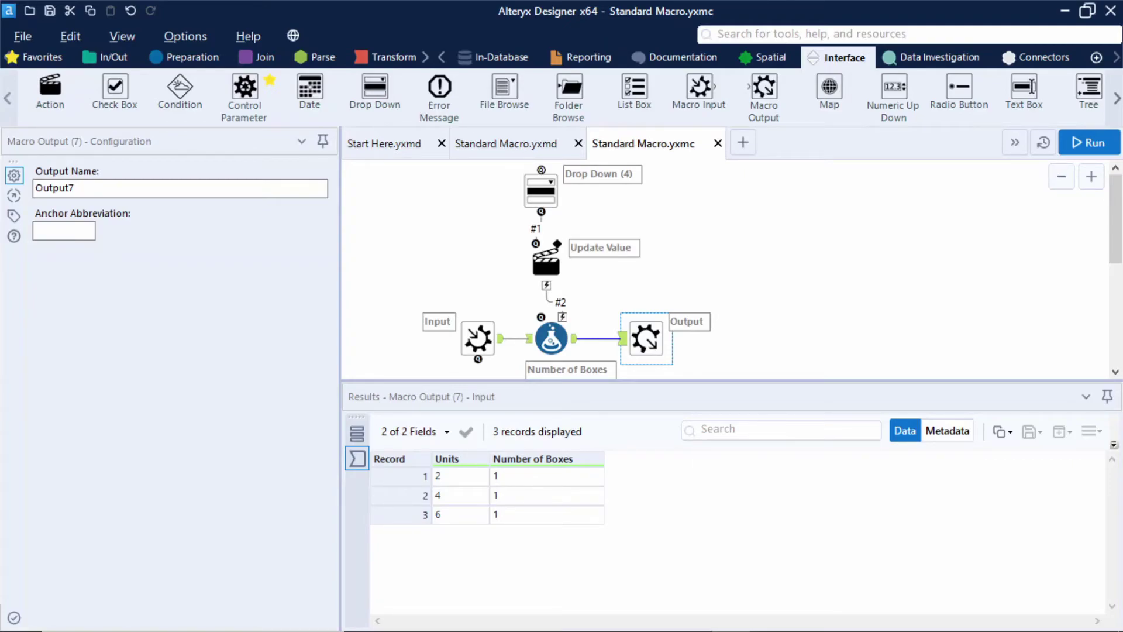
Step: In the Standard Macro.yxmd workflow, replace the existing macro tool after the Text Input with the saved Standard Macro
{"action": "left_click", "coordinate": [515, 146]}
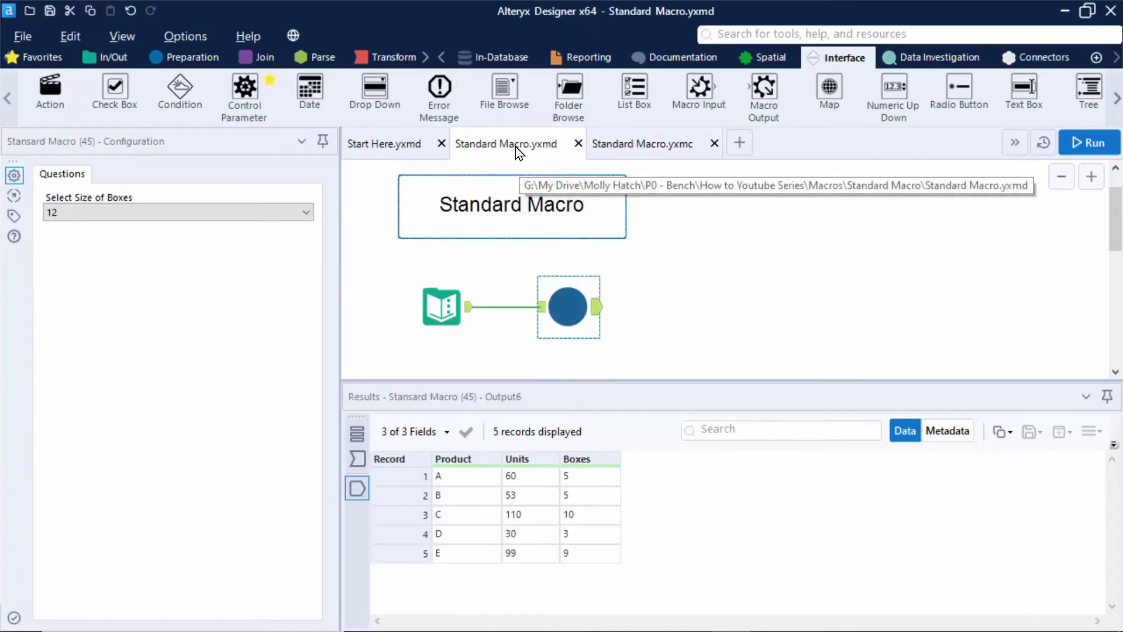
{"action": "key", "text": "Delete"}
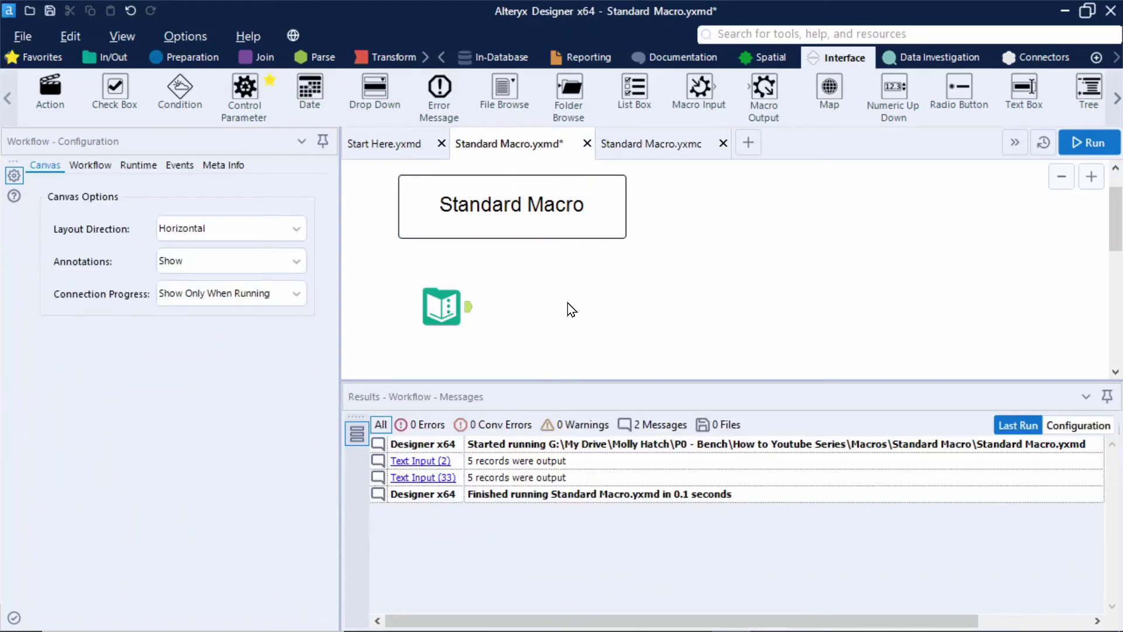
{"action": "right_click", "coordinate": [558, 290]}
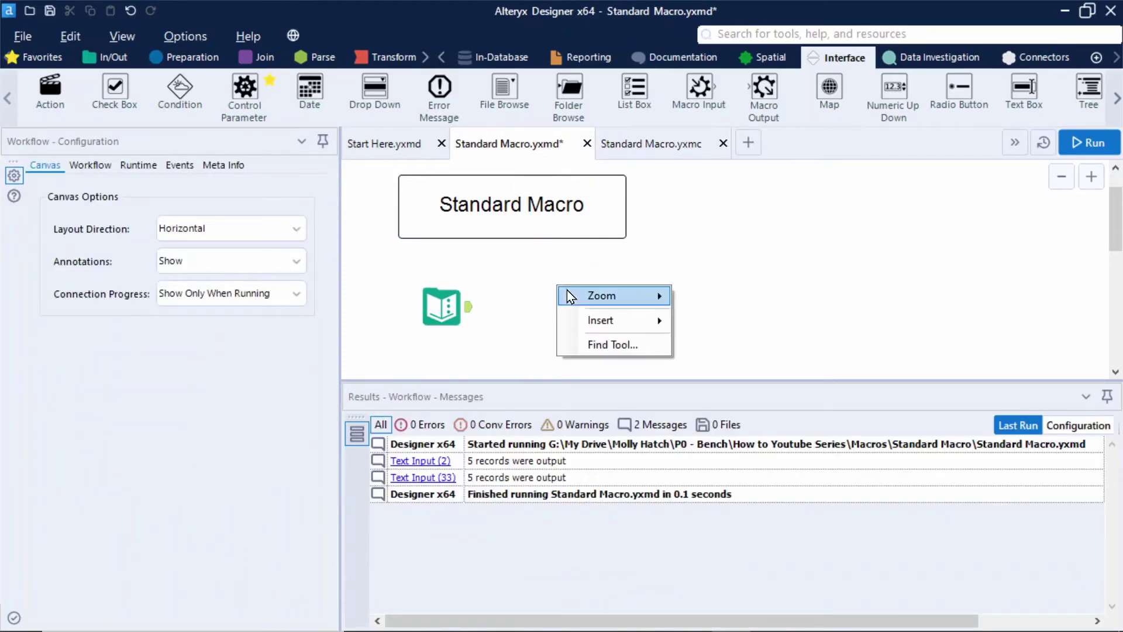
{"action": "mouse_move", "coordinate": [588, 296]}
{"action": "mouse_move", "coordinate": [609, 319]}
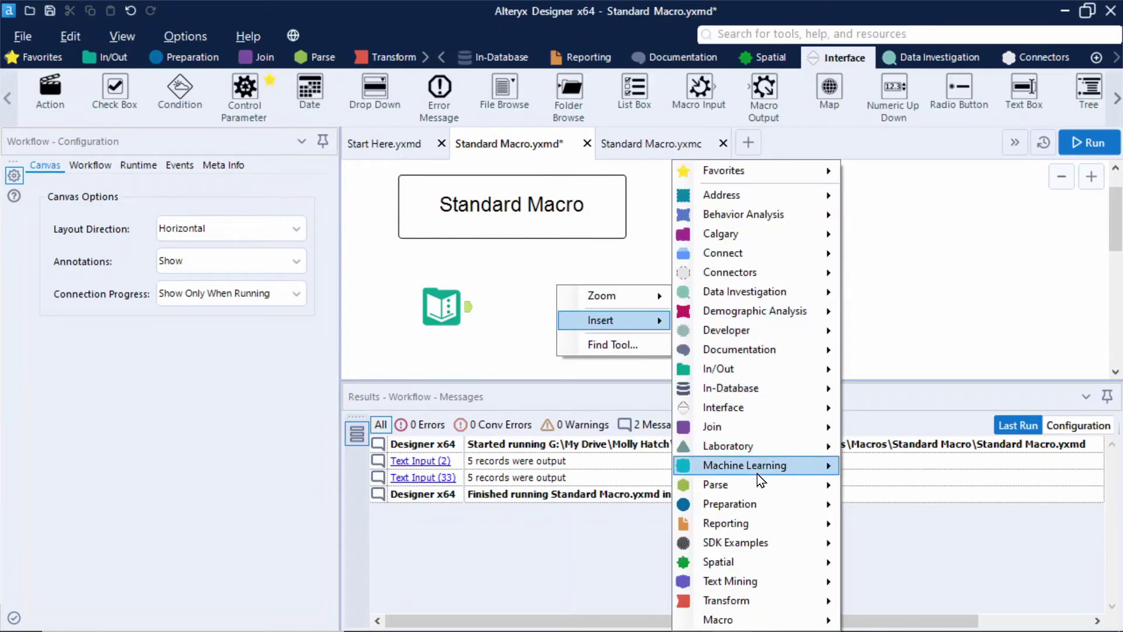
{"action": "mouse_move", "coordinate": [775, 622]}
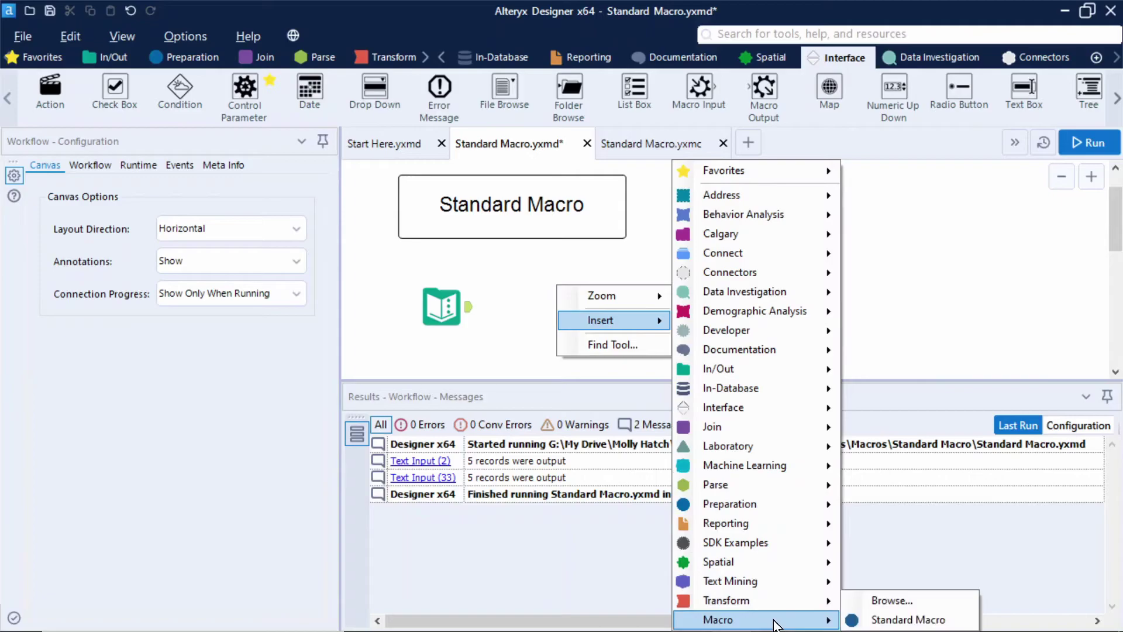
{"action": "left_click", "coordinate": [954, 625]}
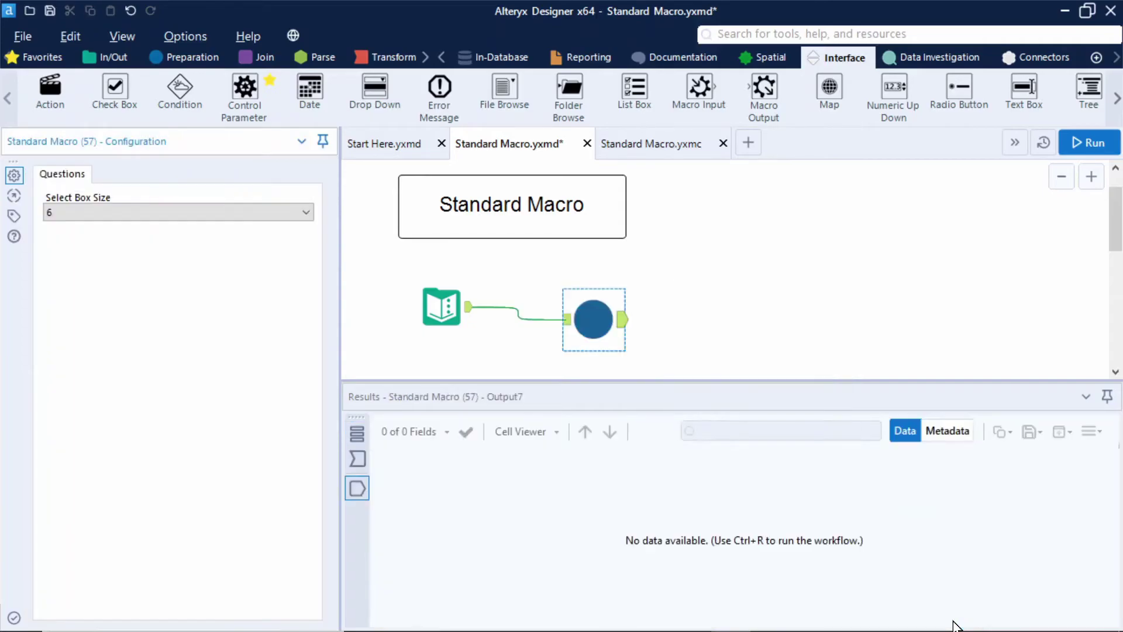
Step: Align the Standard Macro tool with its Text Input, select a box size of 24 and run the workflow
{"action": "left_click_drag", "start_coordinate": [576, 310], "coordinate": [569, 306]}
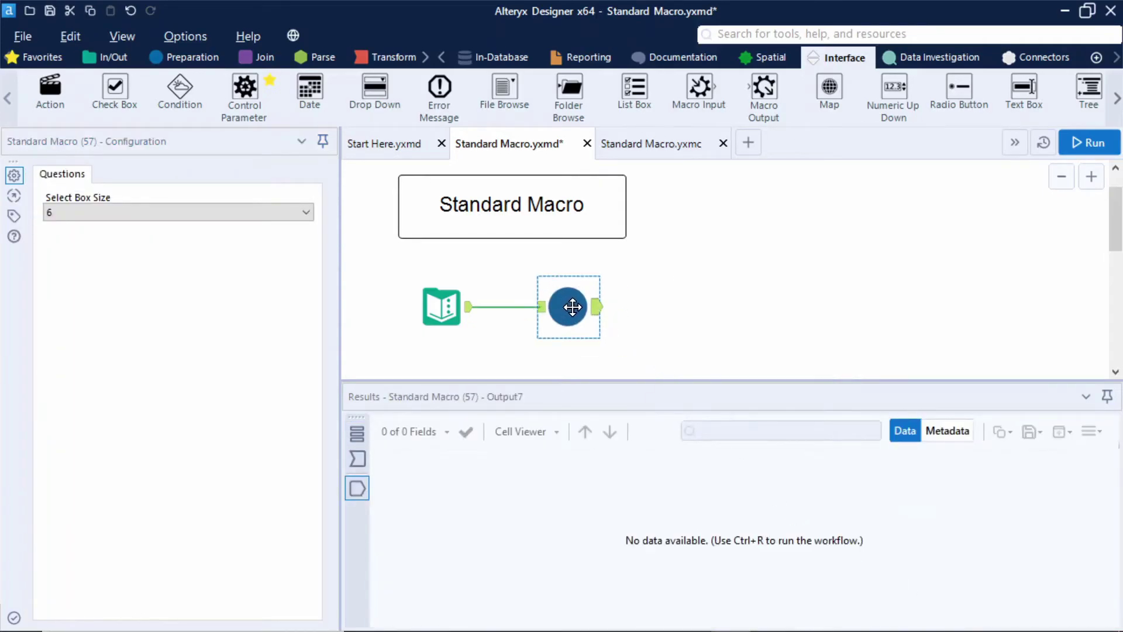
{"action": "left_click", "coordinate": [138, 212]}
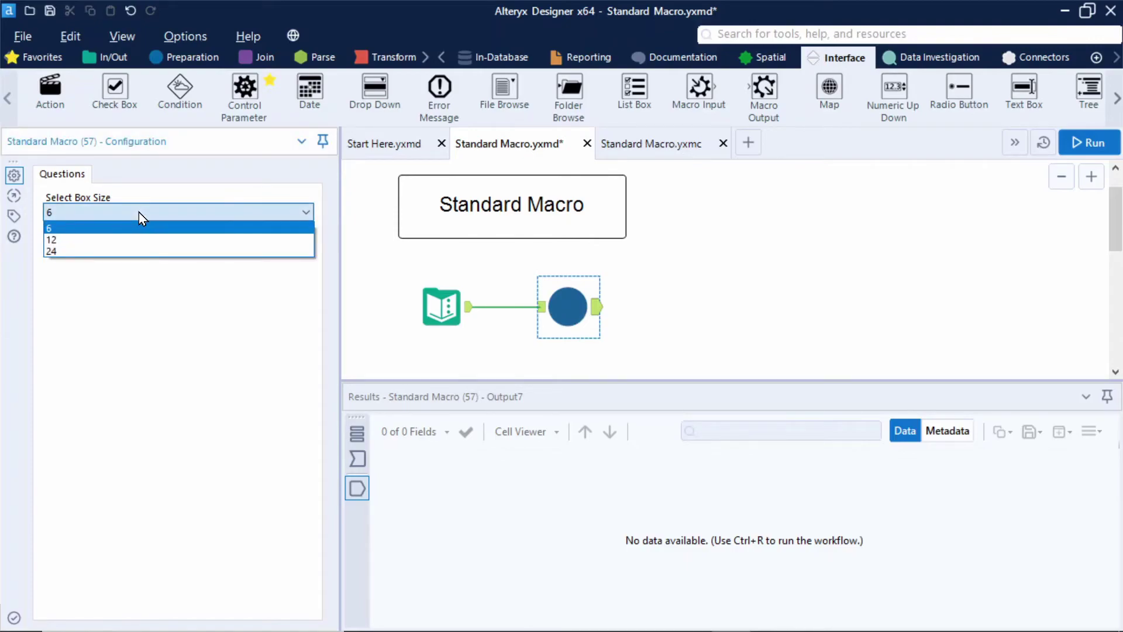
{"action": "left_click", "coordinate": [133, 251]}
{"action": "left_click", "coordinate": [1089, 143]}
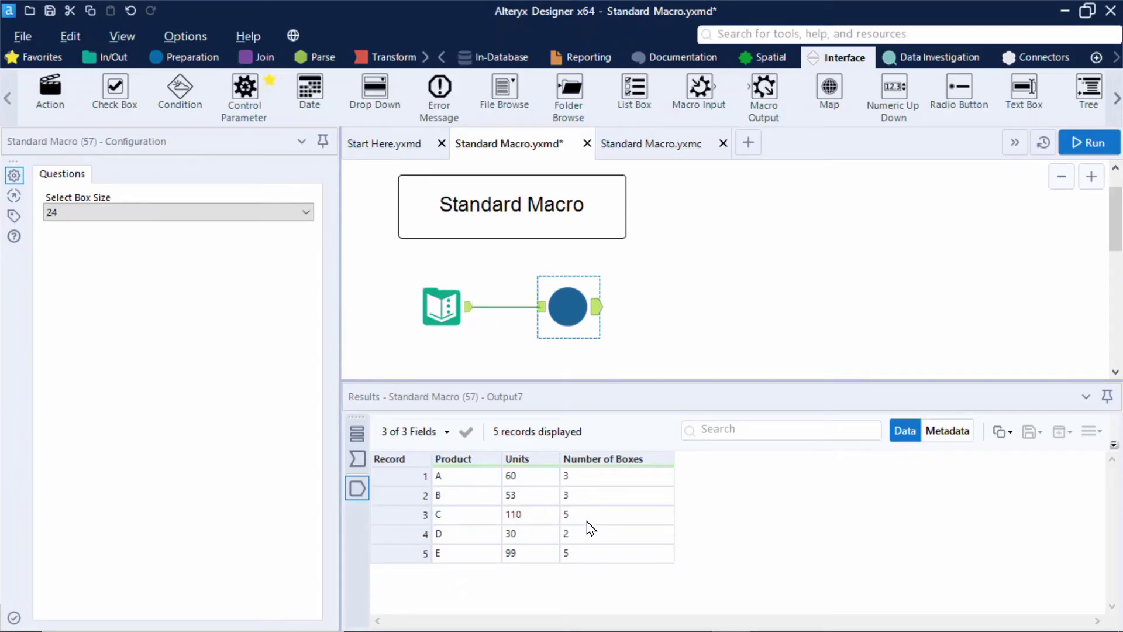
Step: Insert another Standard Macro connected to the Text Input with the Product and Quantity columns, and align it in line with that input
{"action": "scroll", "coordinate": [745, 246], "scroll_direction": "down", "scroll_amount": 4}
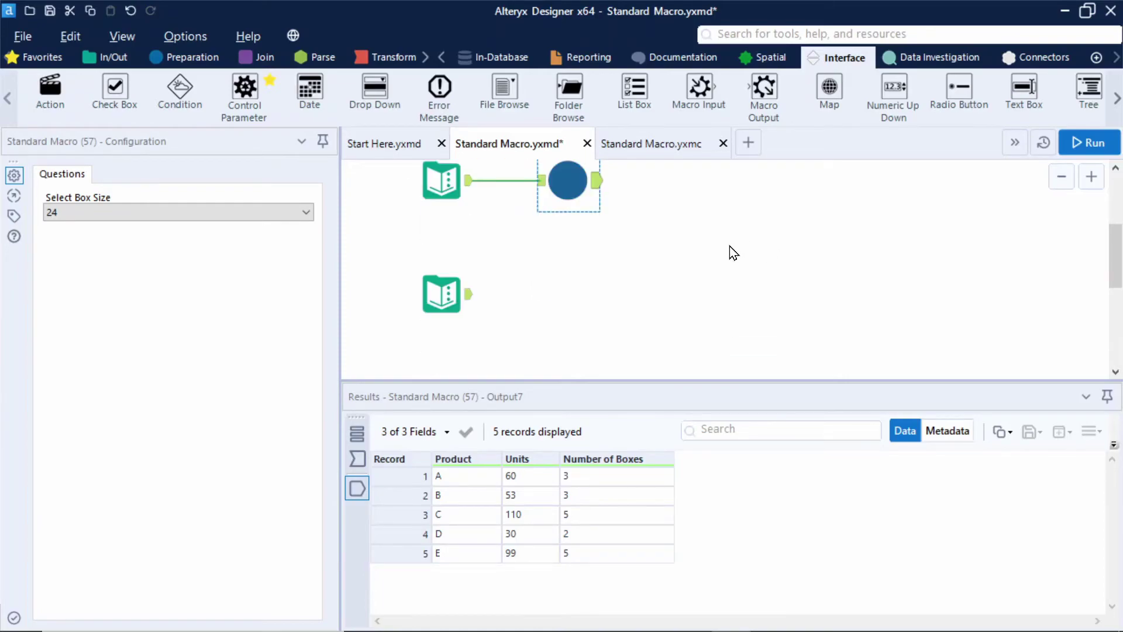
{"action": "left_click", "coordinate": [465, 295]}
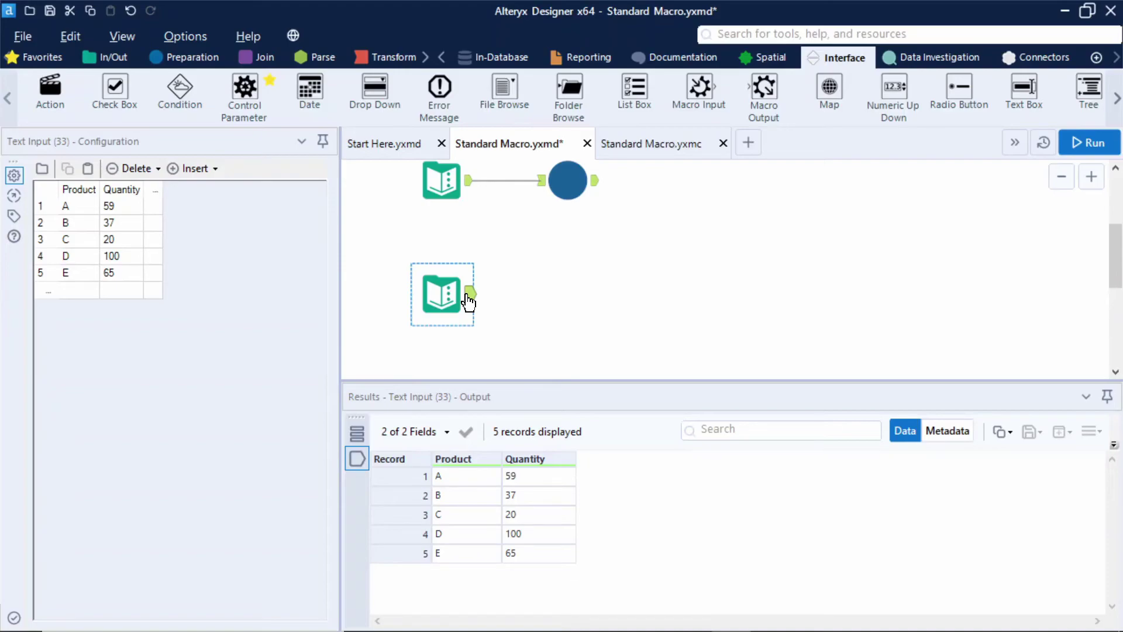
{"action": "right_click", "coordinate": [567, 273]}
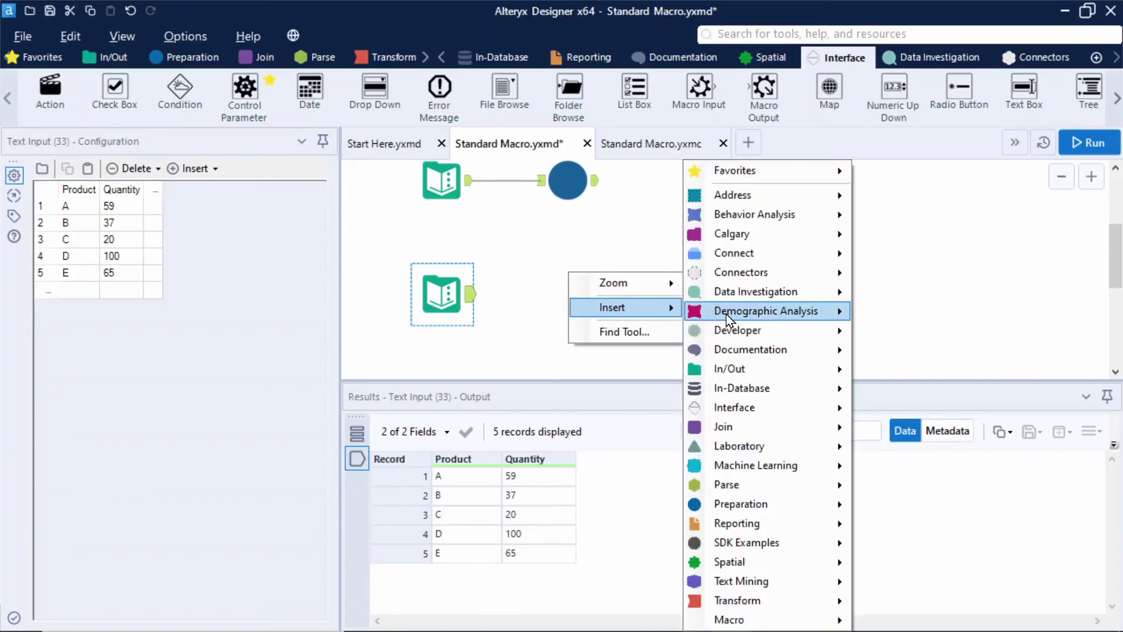
{"action": "mouse_move", "coordinate": [840, 621]}
{"action": "left_click", "coordinate": [875, 620]}
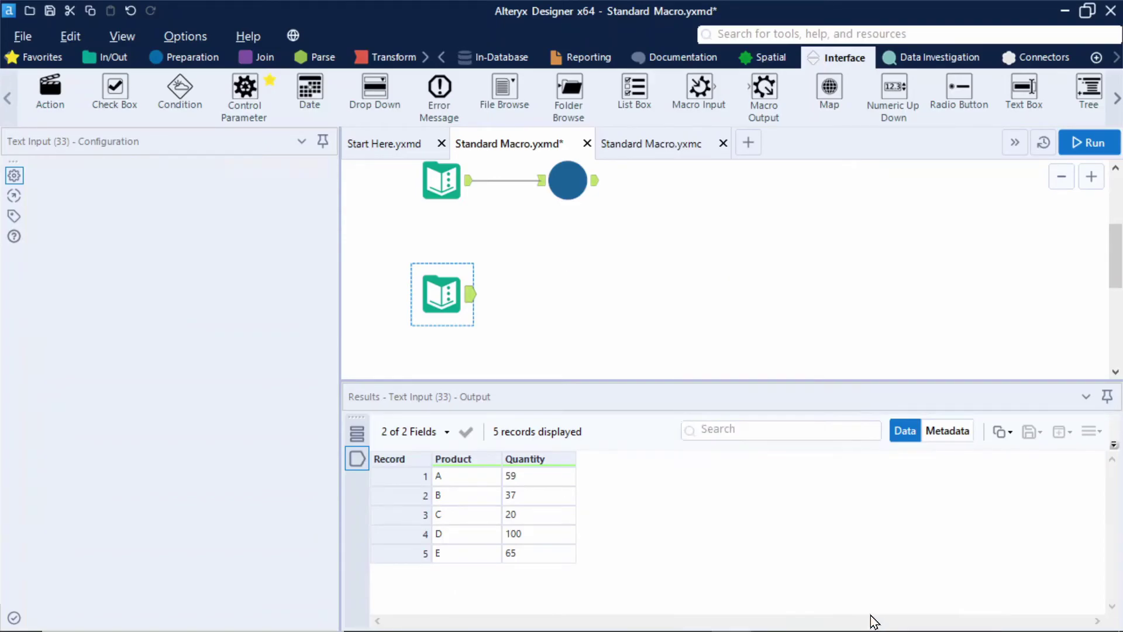
{"action": "left_click_drag", "start_coordinate": [591, 303], "coordinate": [556, 292]}
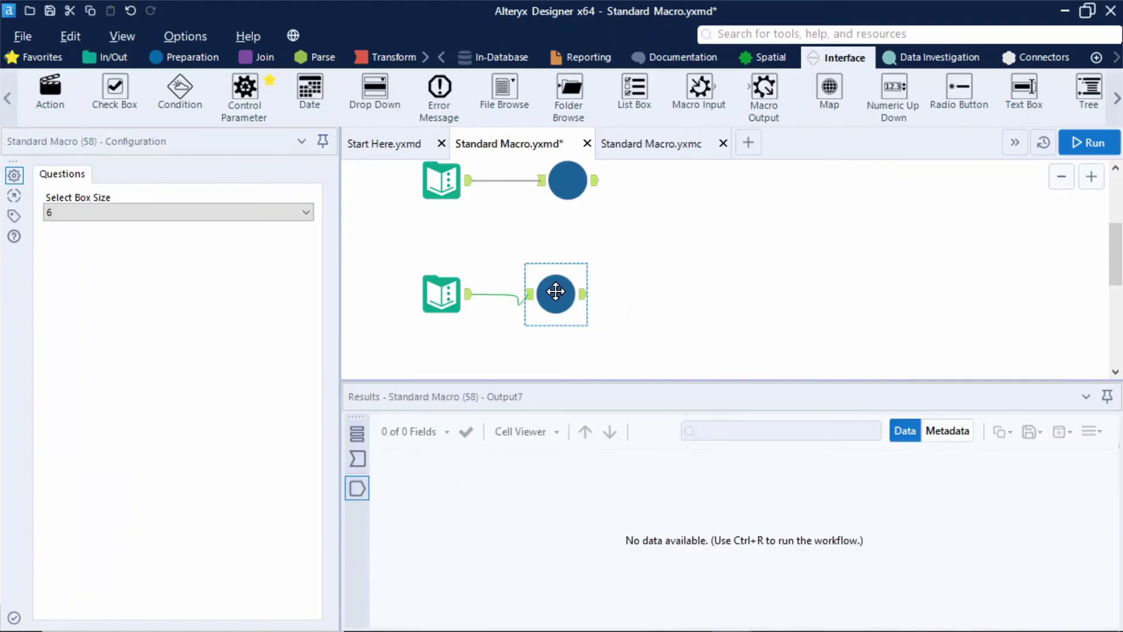
Step: Select a box size of 6 for the second Standard Macro and run the workflow
{"action": "left_click", "coordinate": [205, 211]}
{"action": "left_click", "coordinate": [200, 230]}
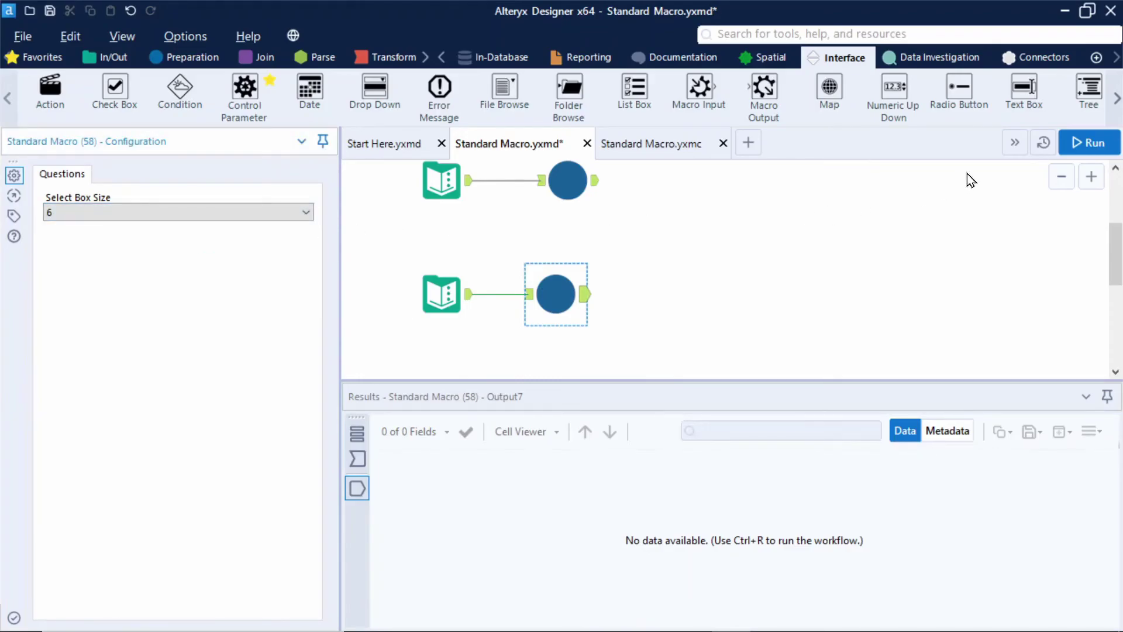
{"action": "left_click", "coordinate": [1087, 139]}
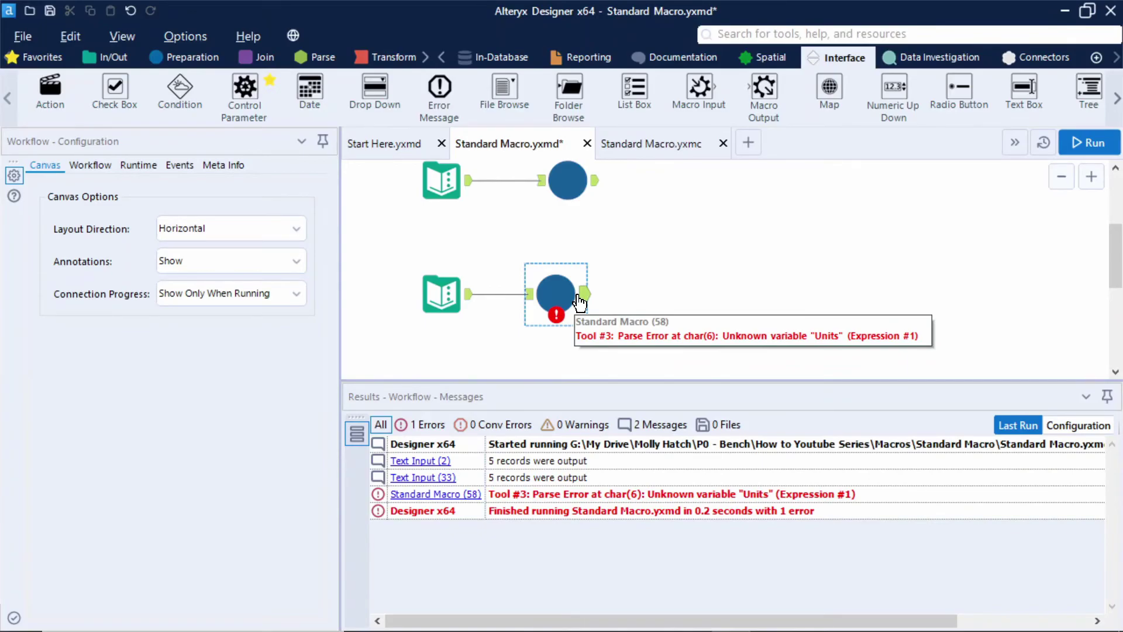
Step: In Standard Macro.yxmc, enable Show Field Map on the Macro Input and save the macro
{"action": "left_click", "coordinate": [640, 145]}
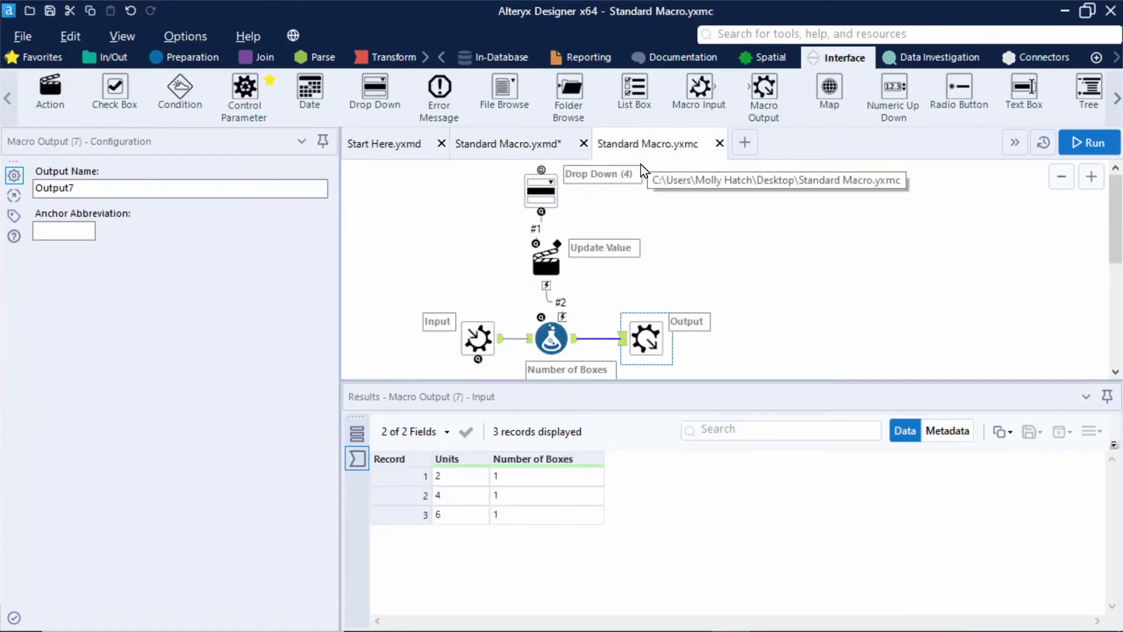
{"action": "left_click", "coordinate": [477, 340]}
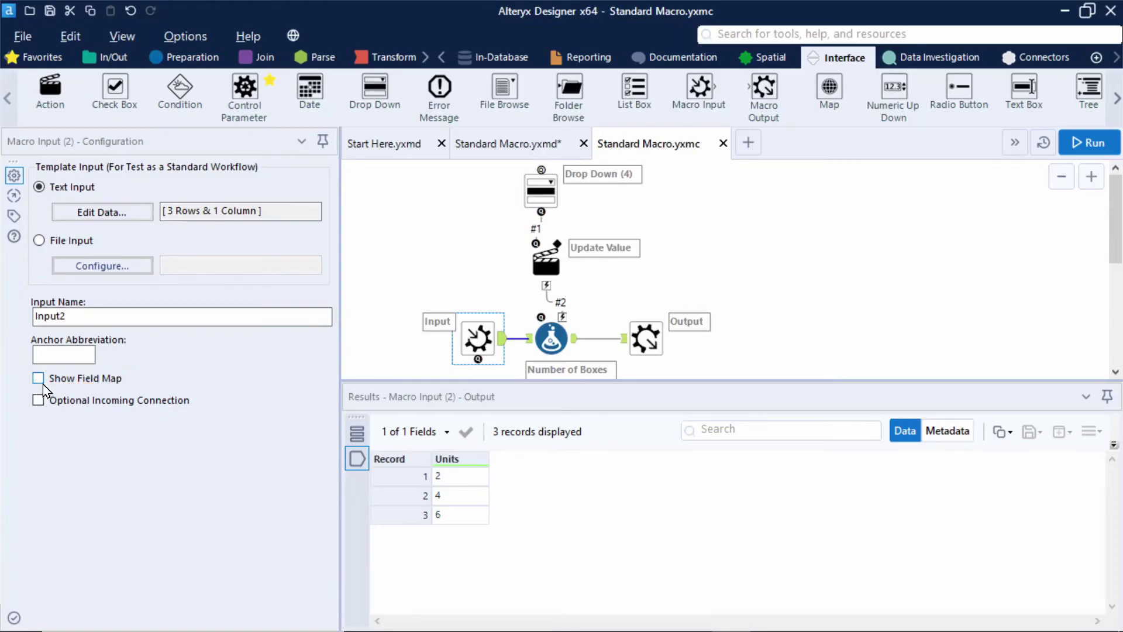
{"action": "left_click", "coordinate": [38, 378]}
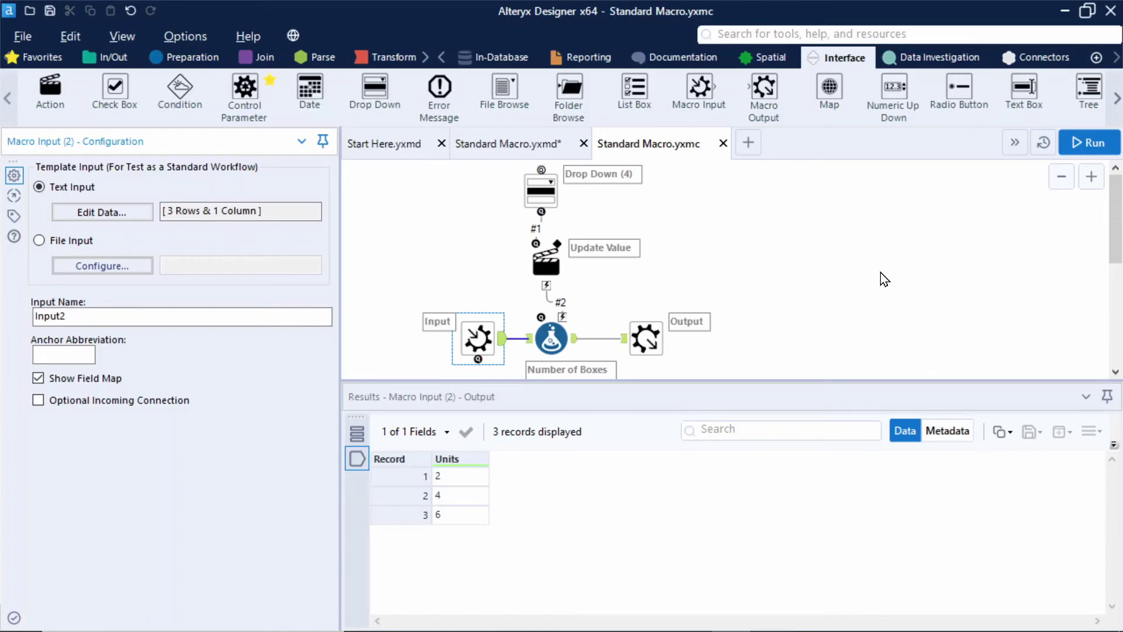
{"action": "left_click", "coordinate": [714, 211]}
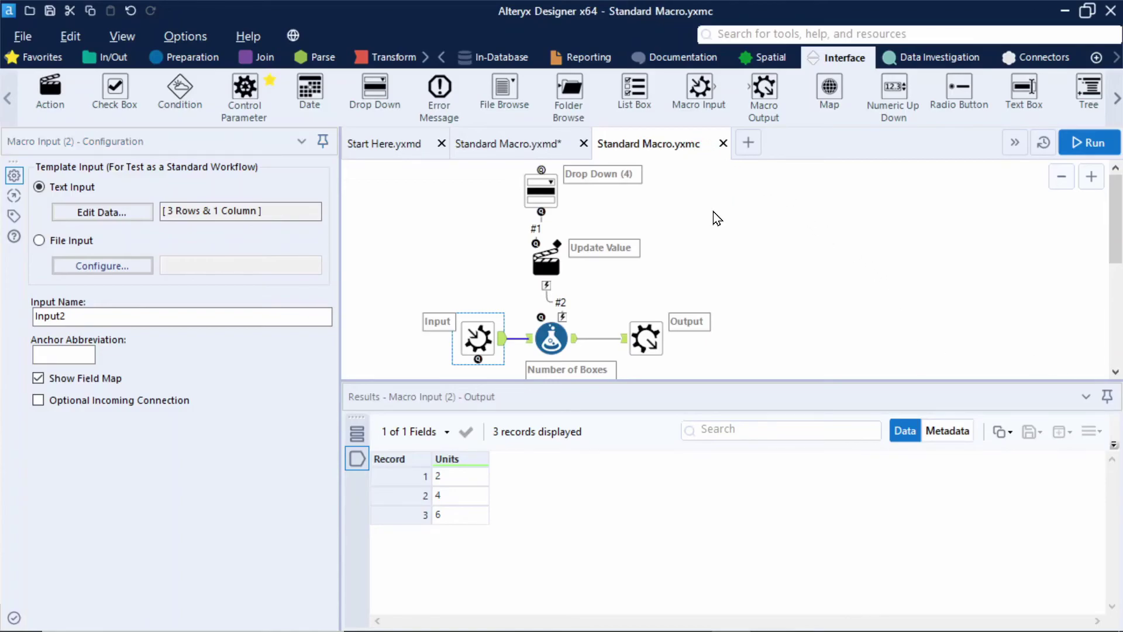
{"action": "left_click_drag", "start_coordinate": [695, 133], "coordinate": [717, 157]}
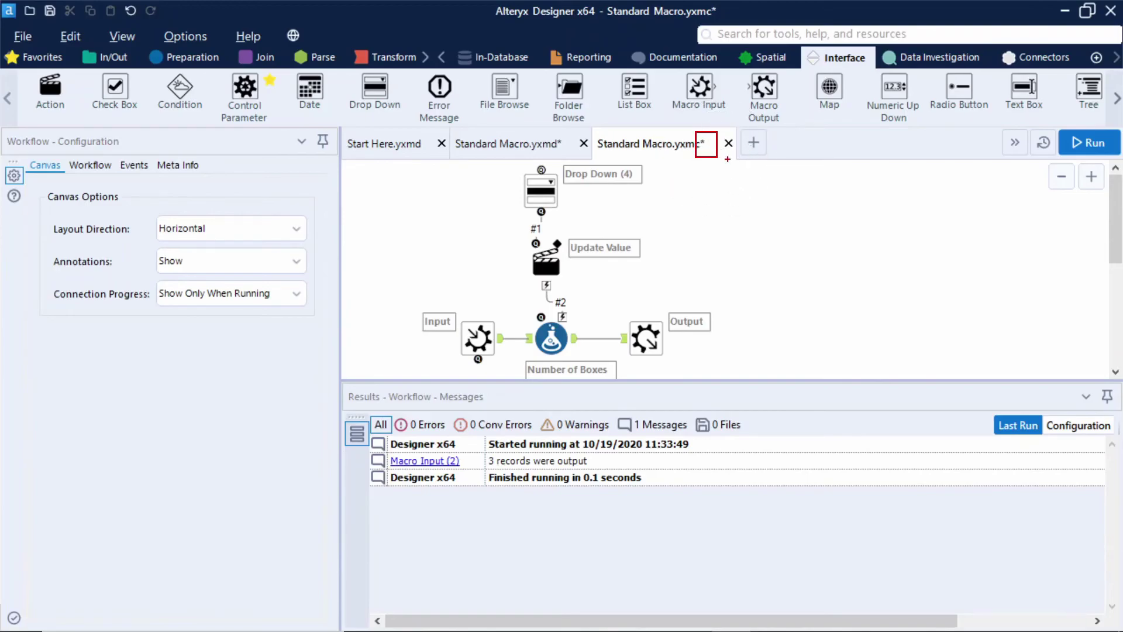
{"action": "left_click", "coordinate": [22, 36]}
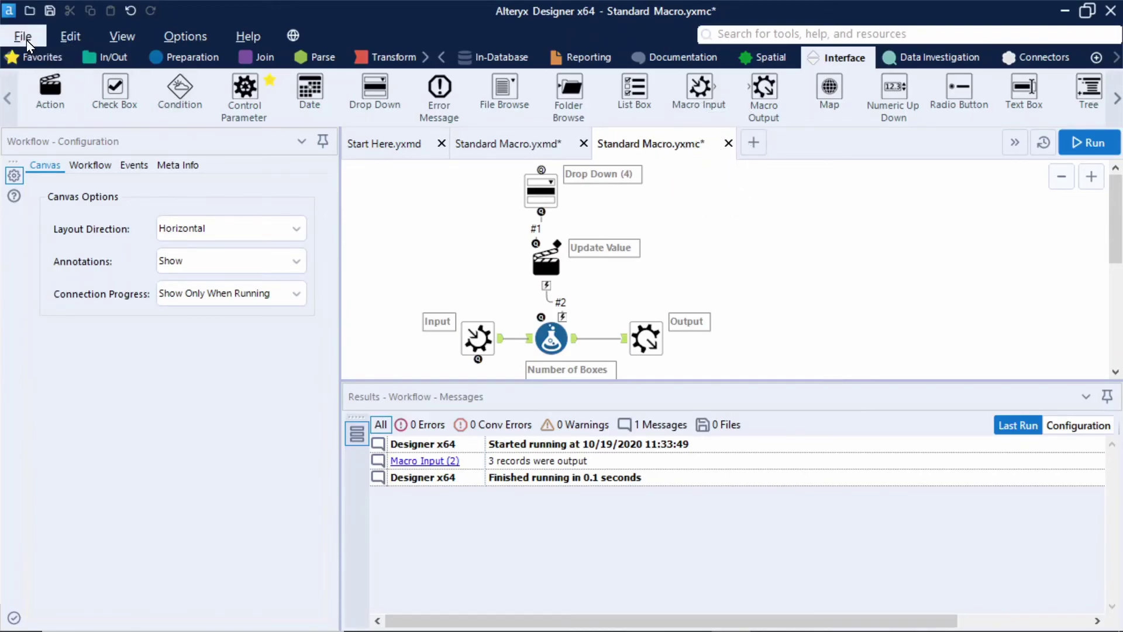
{"action": "left_click", "coordinate": [37, 172]}
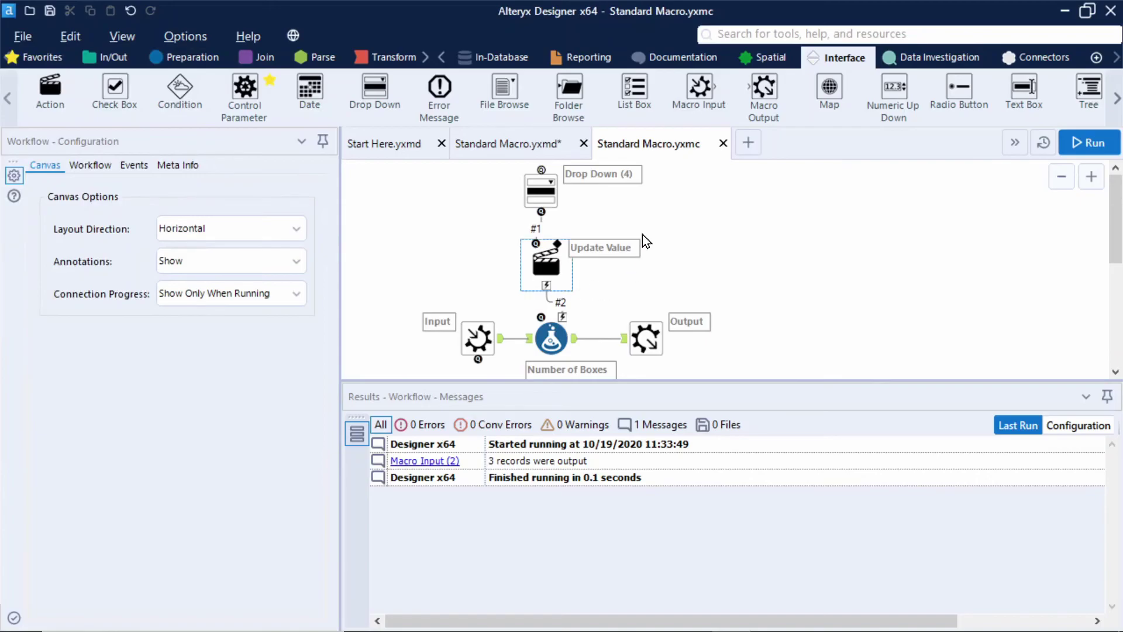
Step: Back in Standard Macro.yxmd, map the second macro's Units field to Quantity (Byte), run the workflow and view the macro's output
{"action": "left_click", "coordinate": [516, 144]}
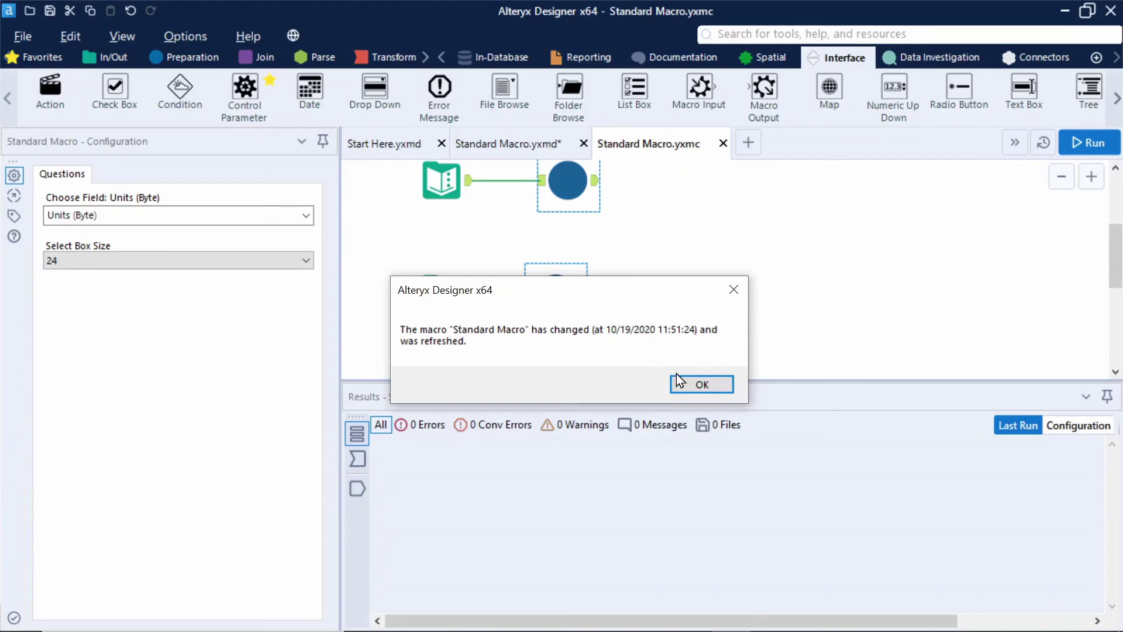
{"action": "left_click", "coordinate": [702, 384]}
{"action": "left_click", "coordinate": [567, 306]}
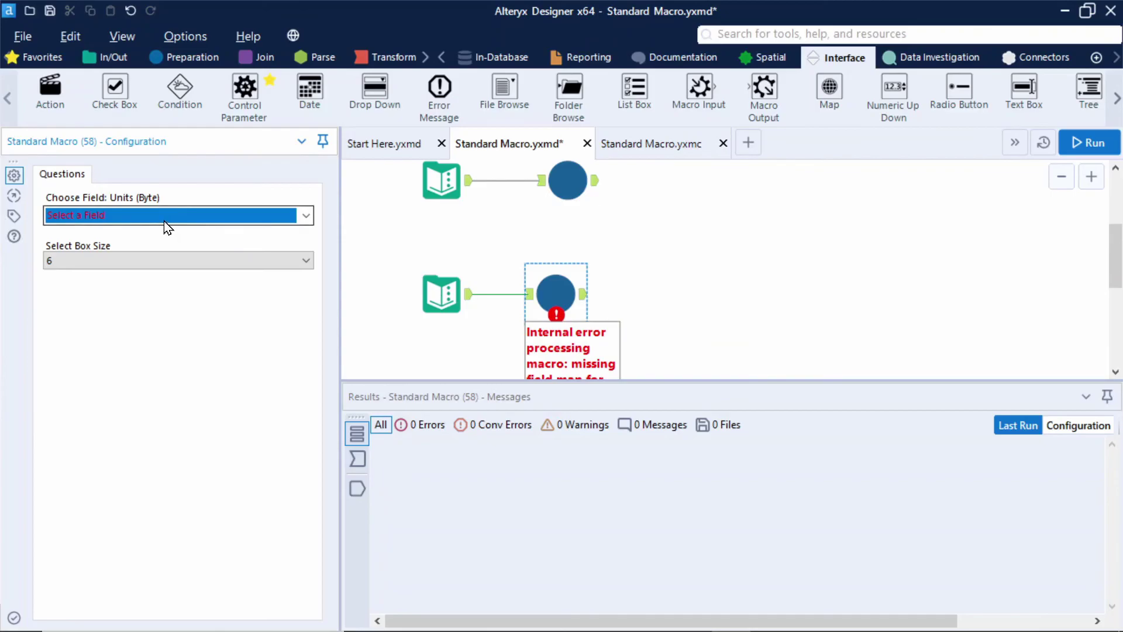
{"action": "left_click", "coordinate": [118, 217]}
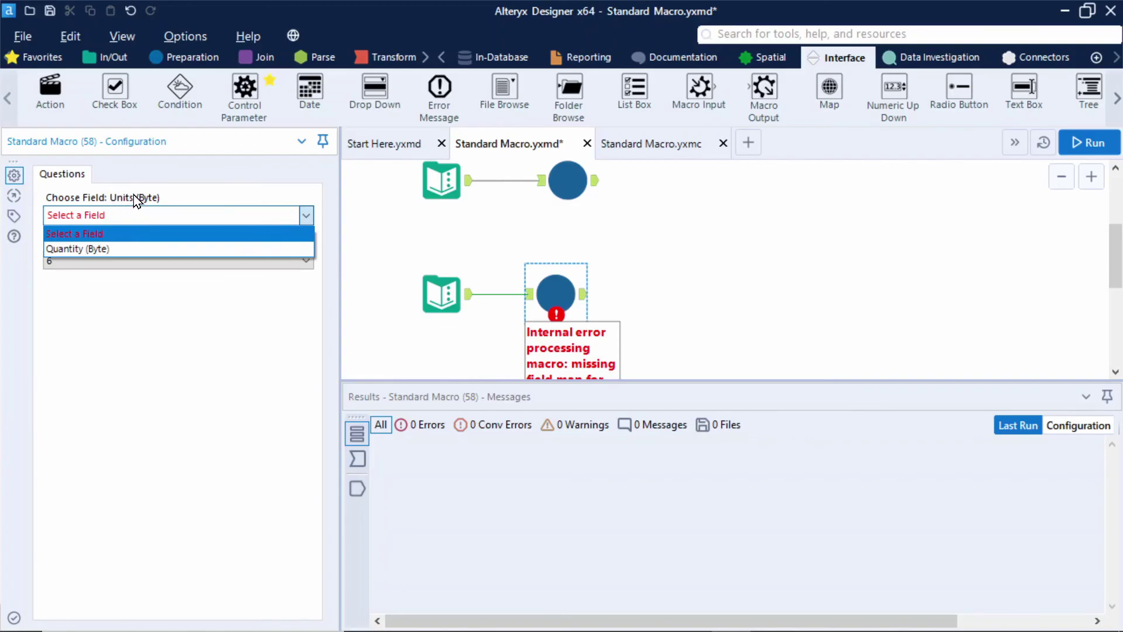
{"action": "left_click", "coordinate": [131, 247]}
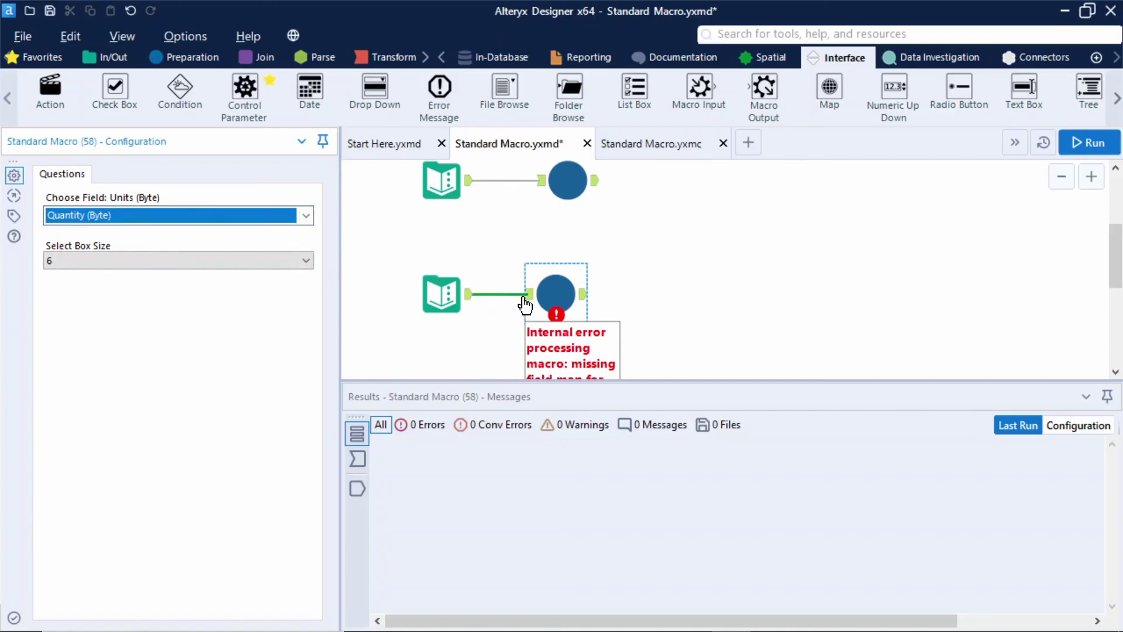
{"action": "left_click", "coordinate": [1078, 142]}
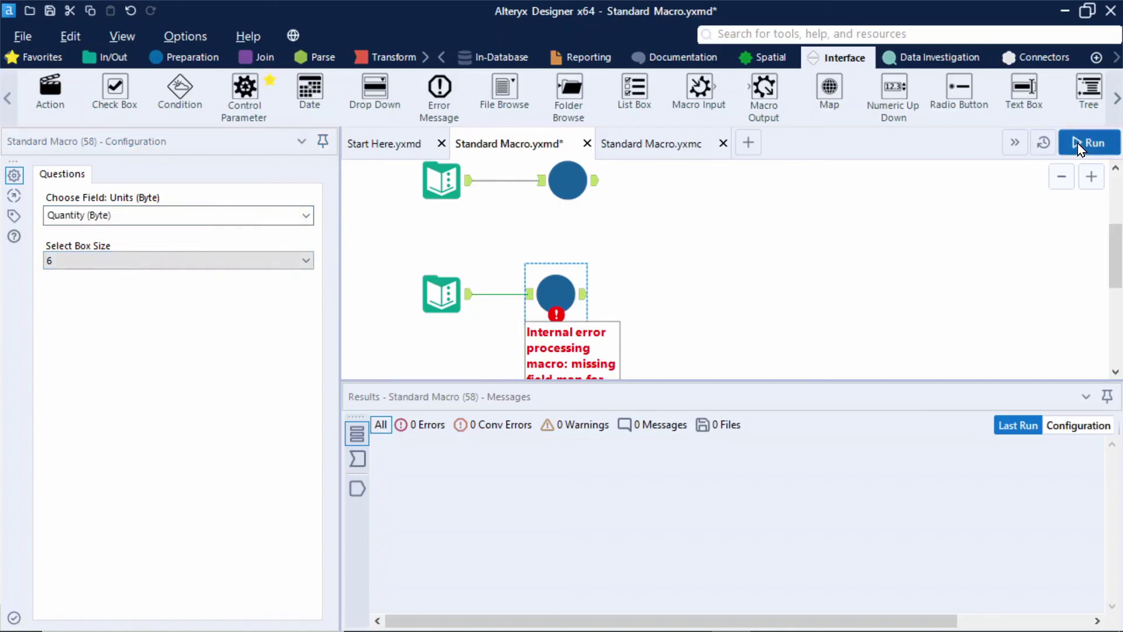
{"action": "left_click", "coordinate": [582, 294]}
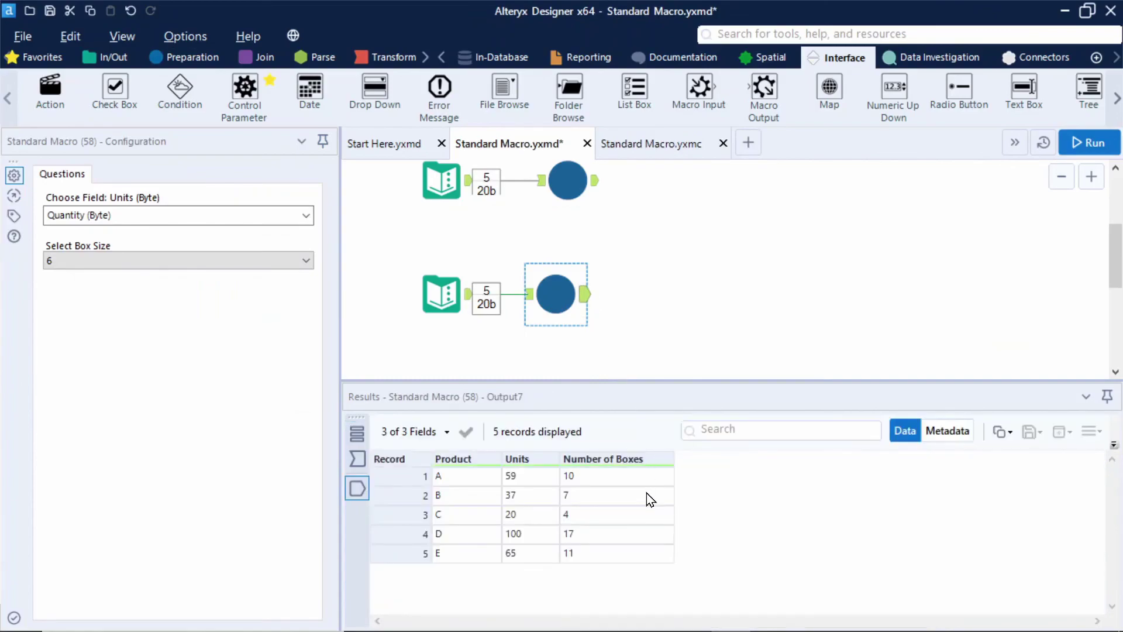